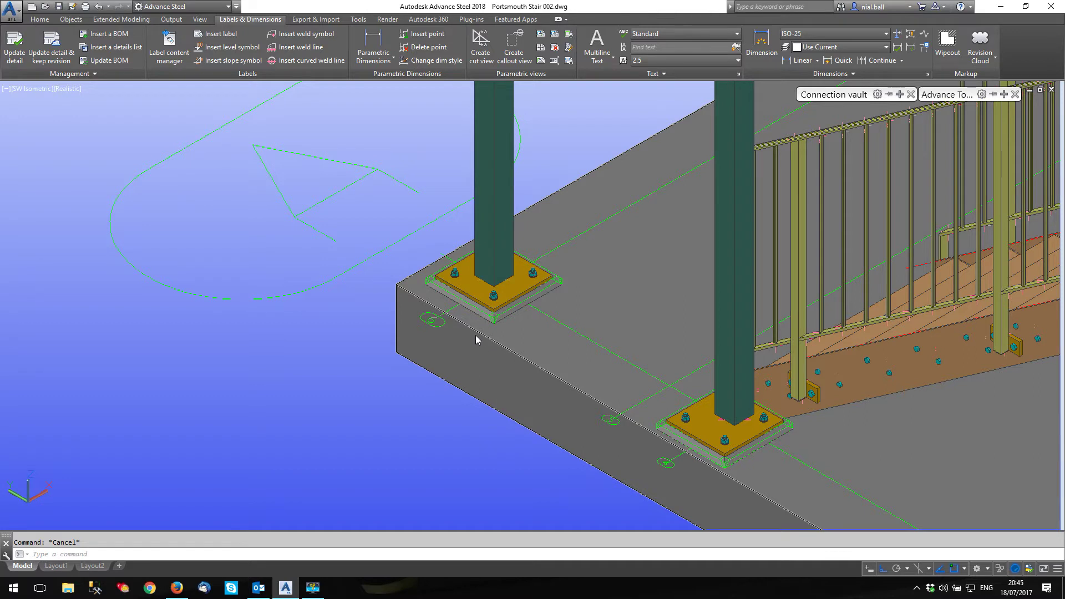
Examine the naming properties of the grout plate beneath the corner column's base plate
scroll(475, 335, up, 2)
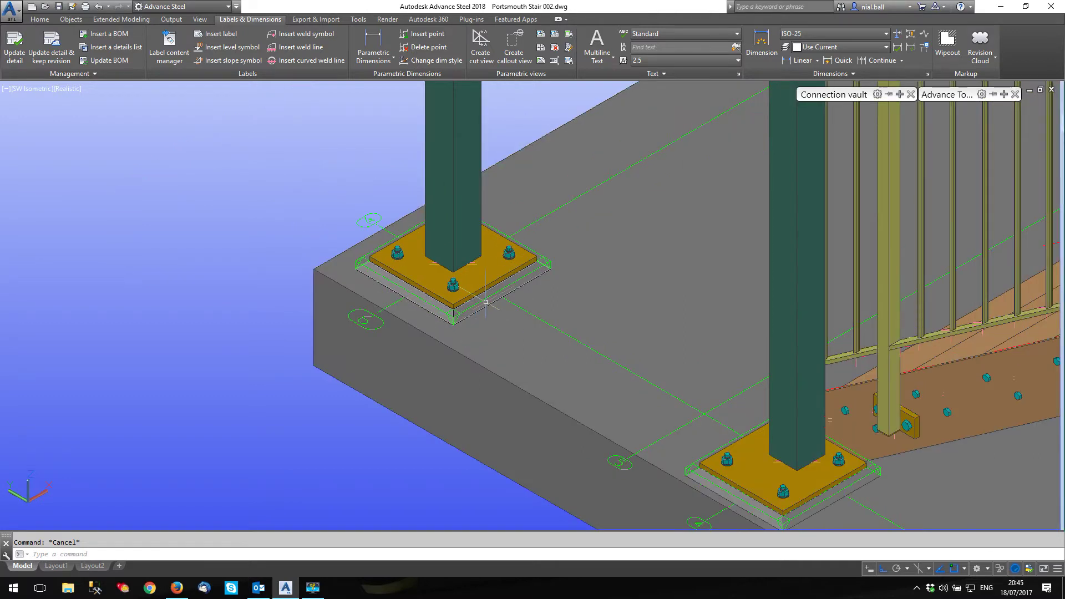
scroll(484, 289, up, 4)
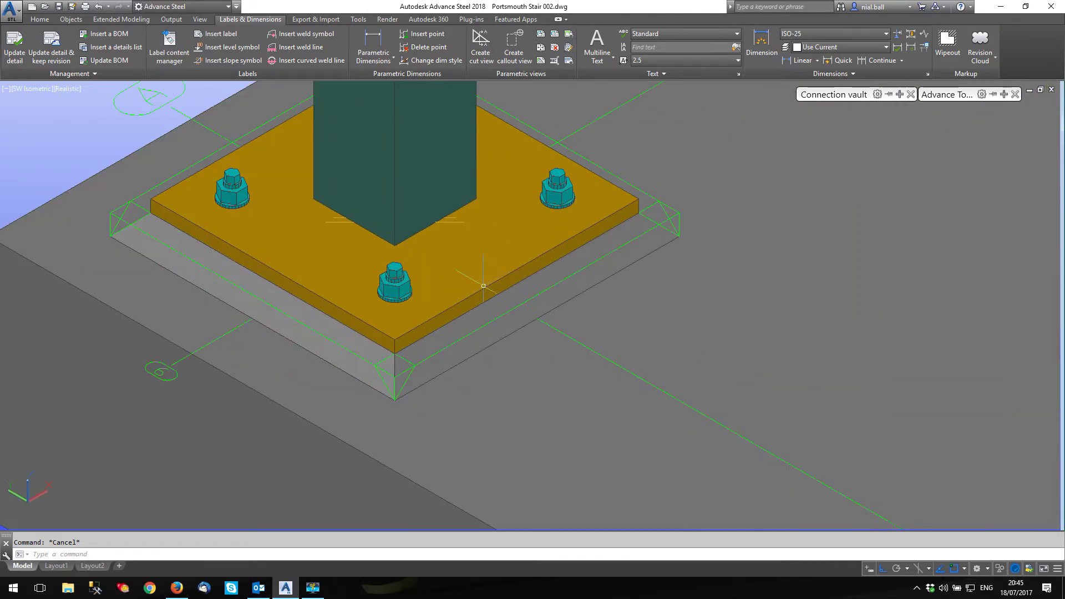
double_click(538, 289)
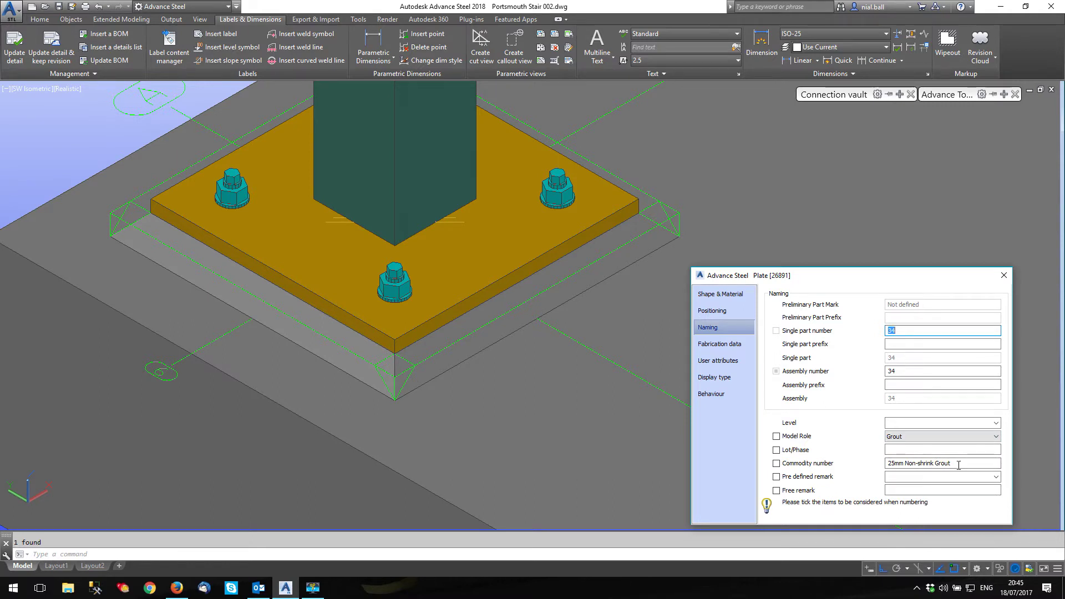
click(1003, 275)
scroll(603, 321, down, 4)
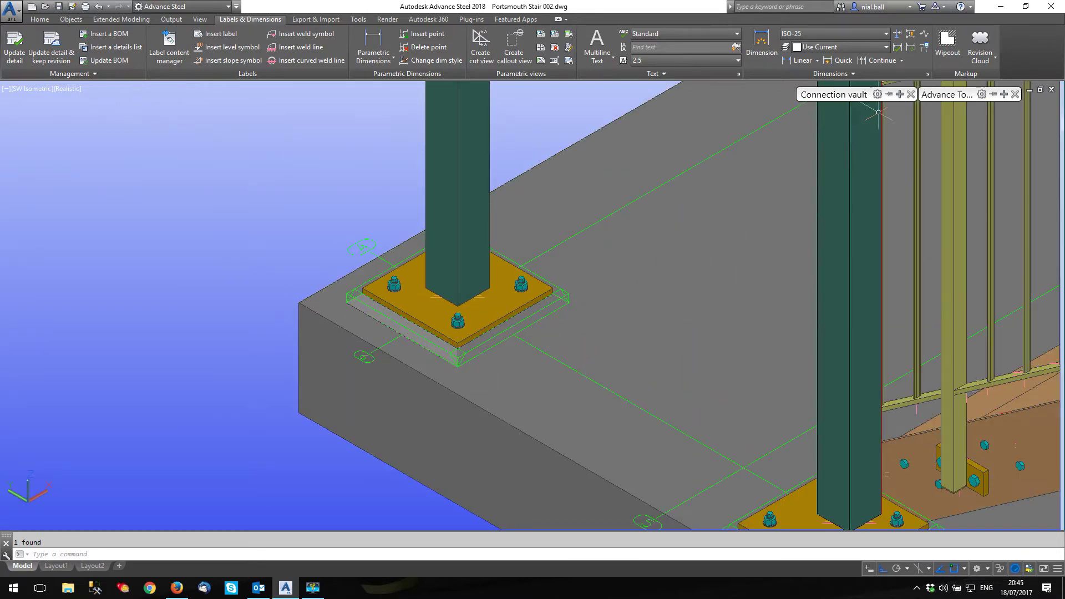
Place a camera at the centre of the corner column's base plate
mouse_move(946, 97)
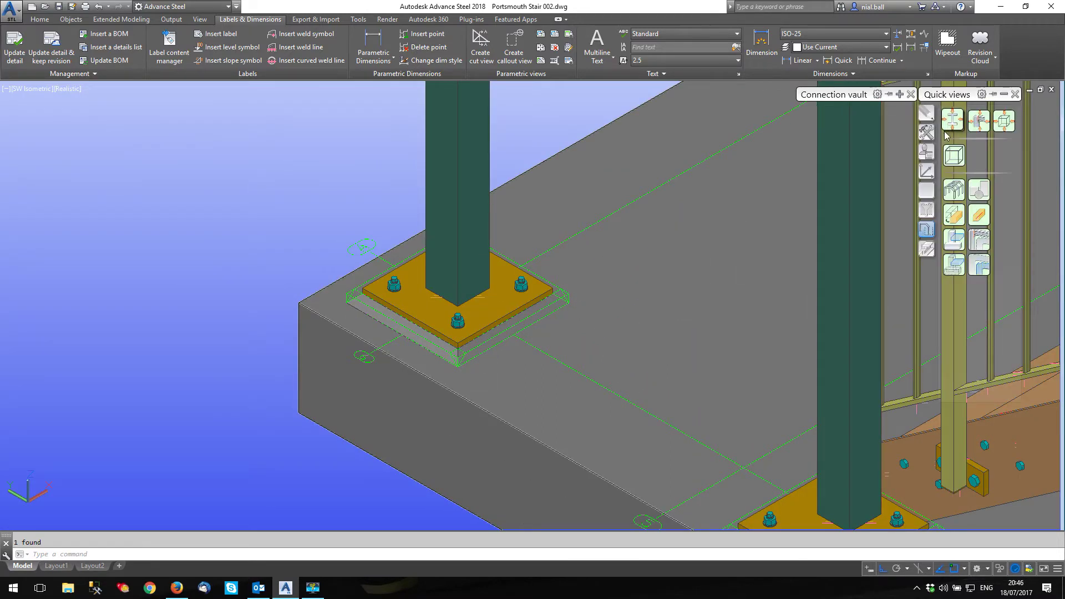
click(926, 132)
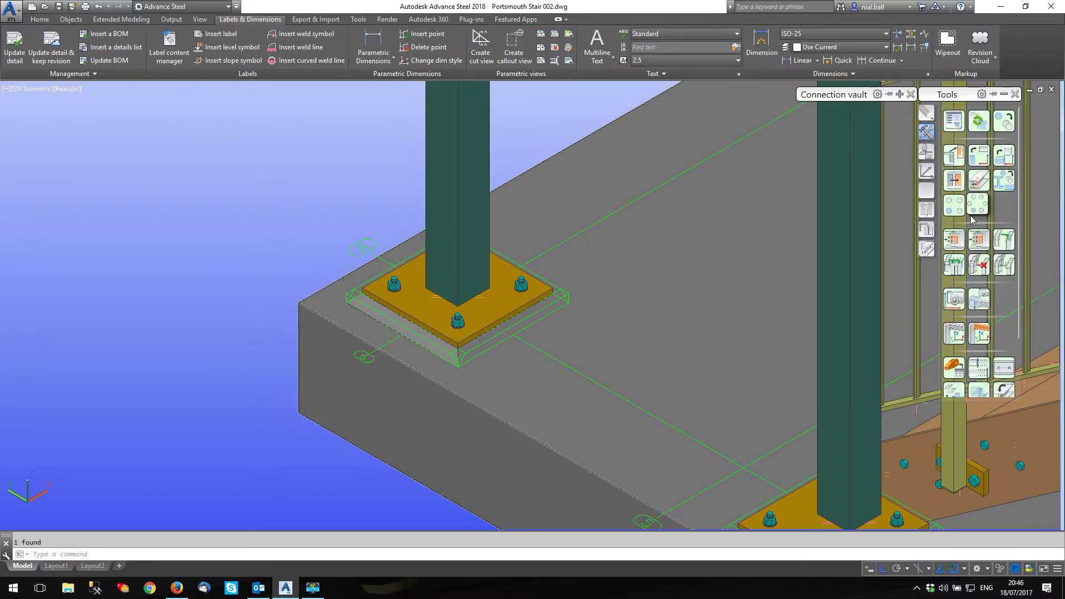
click(953, 299)
shift+right_click(537, 215)
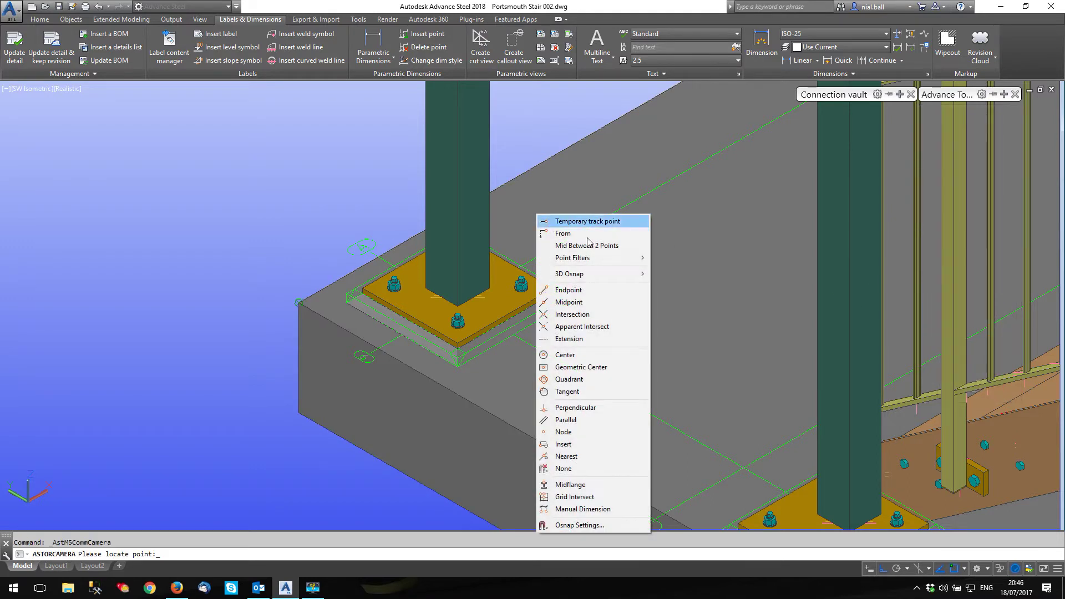
click(565, 355)
click(478, 297)
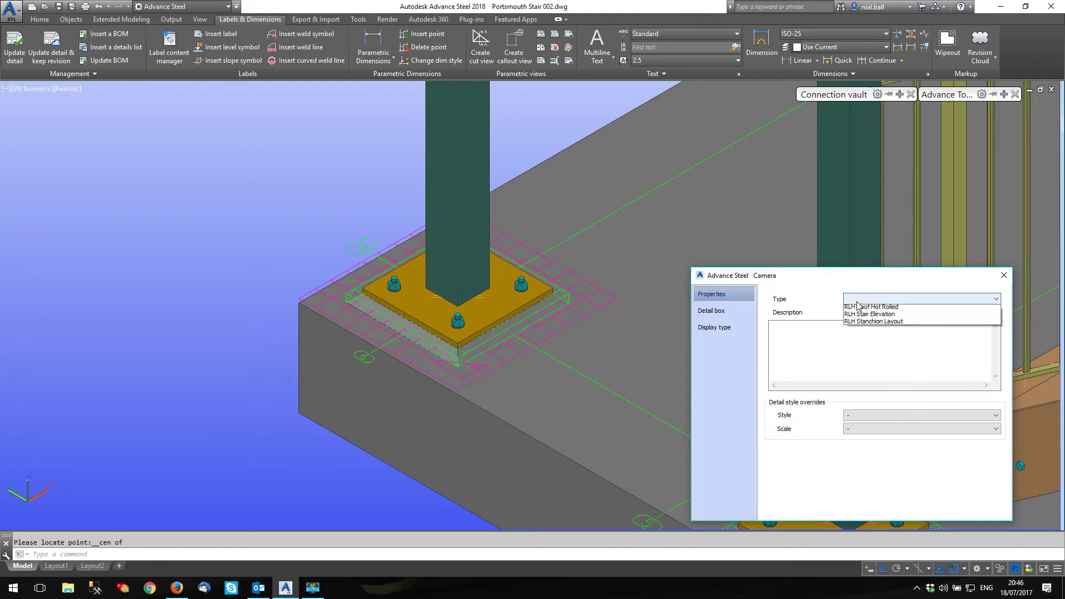
Set the camera's type to RLH Base Detail, its description to Base Type 1 and its scale to 1:10
click(856, 300)
click(872, 314)
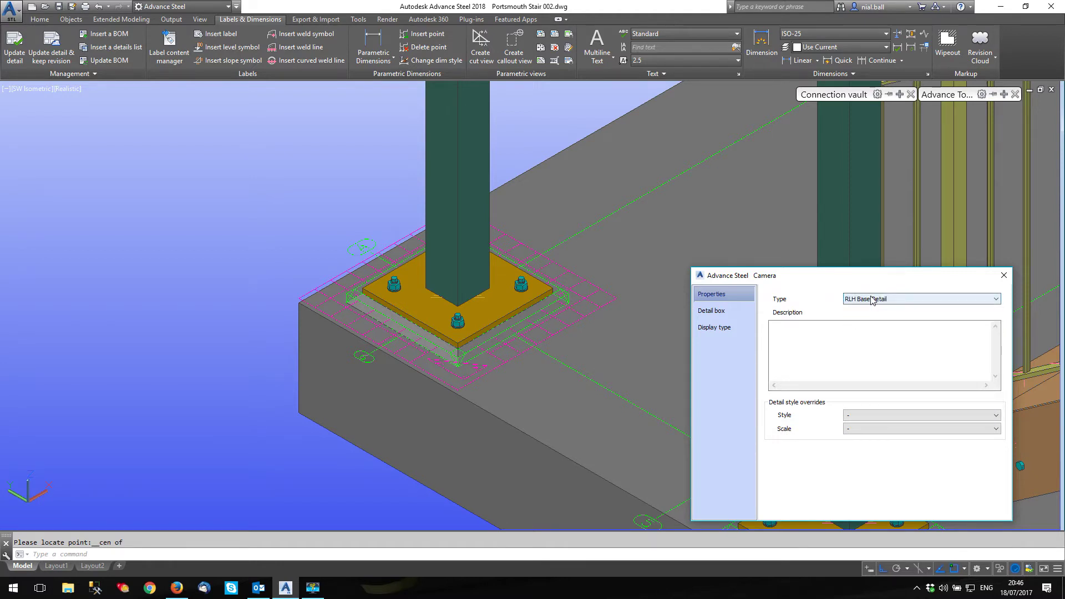
click(802, 332)
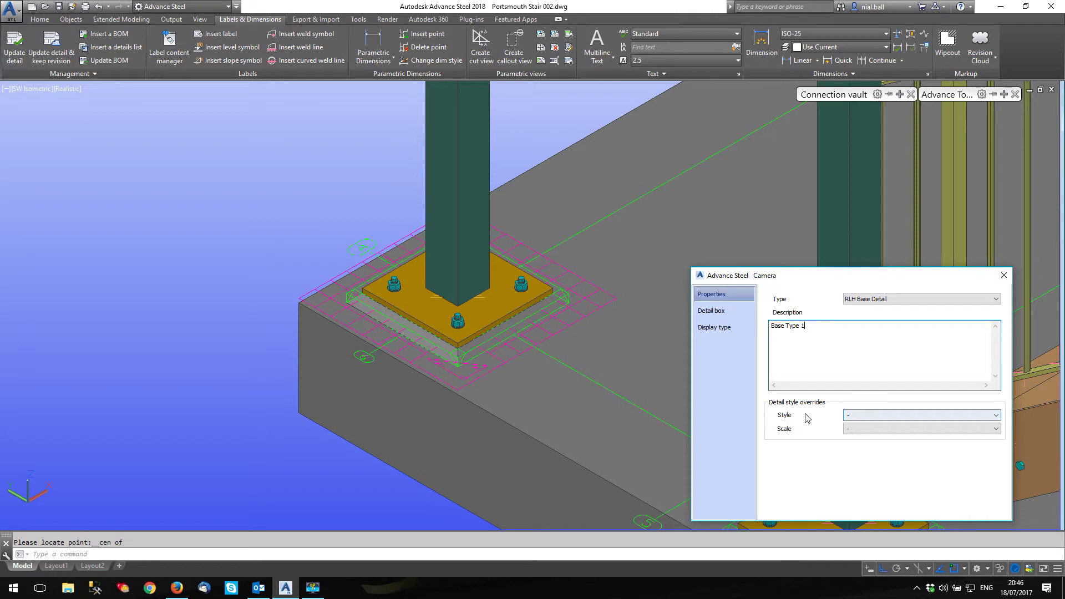
click(996, 431)
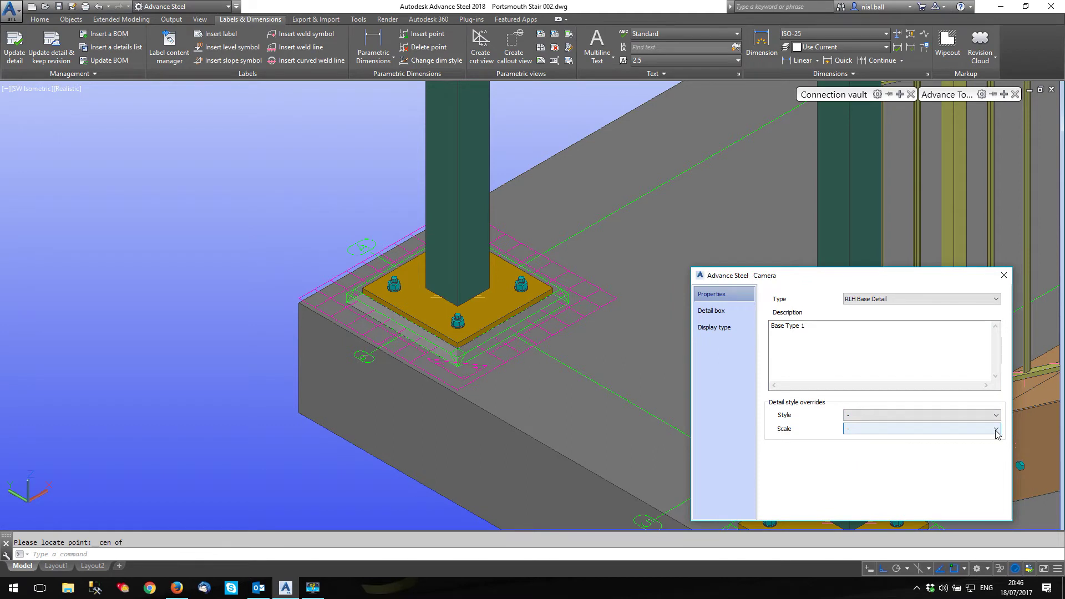
click(997, 431)
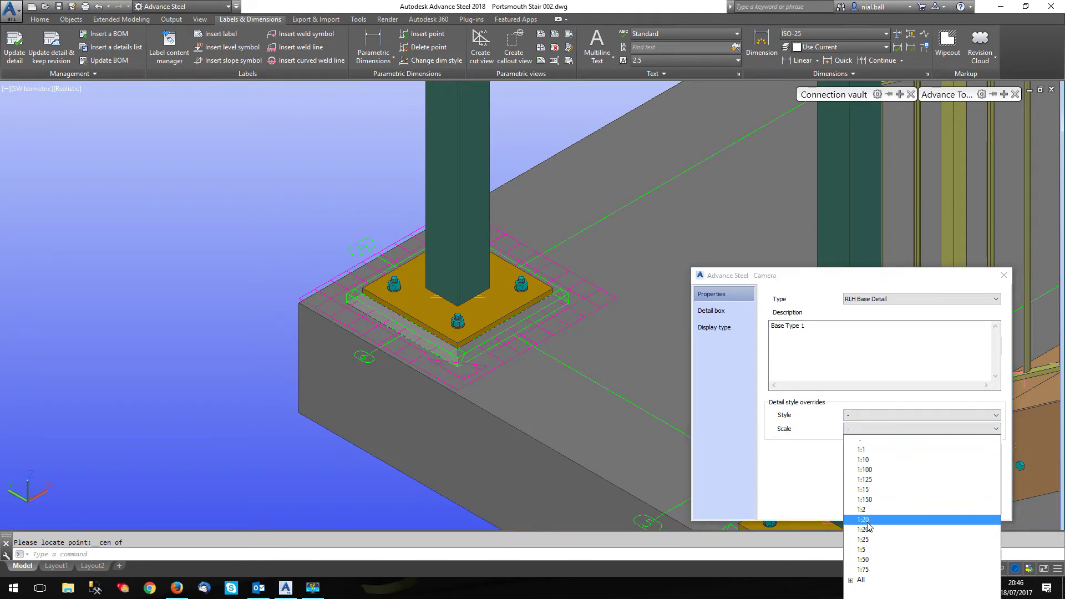
click(863, 460)
Enable the camera's front and rear depth limits and fix its XY viewport at 600 by 600
click(716, 310)
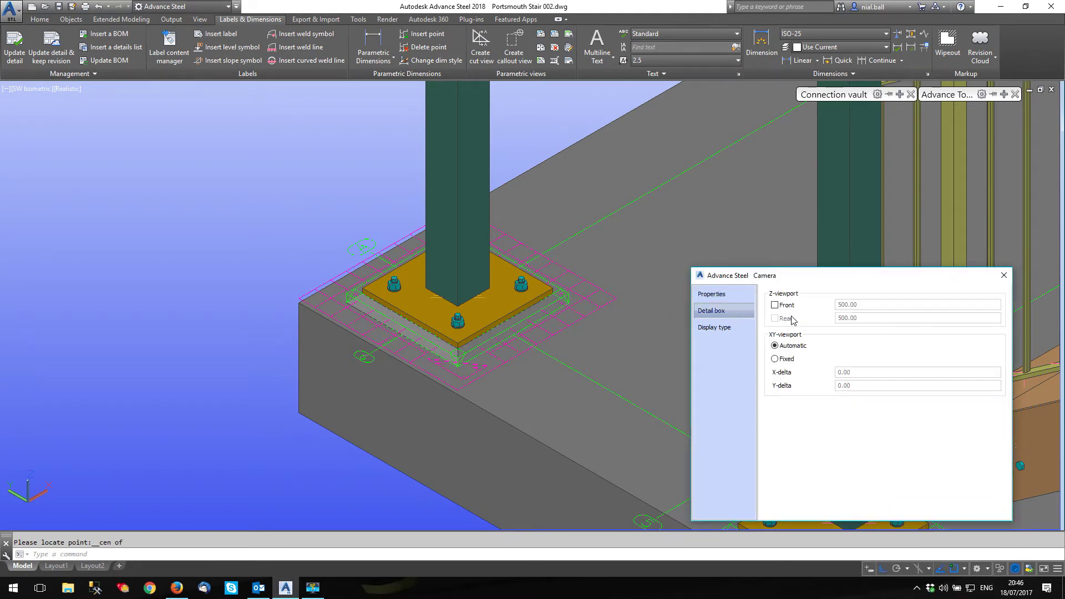
click(775, 306)
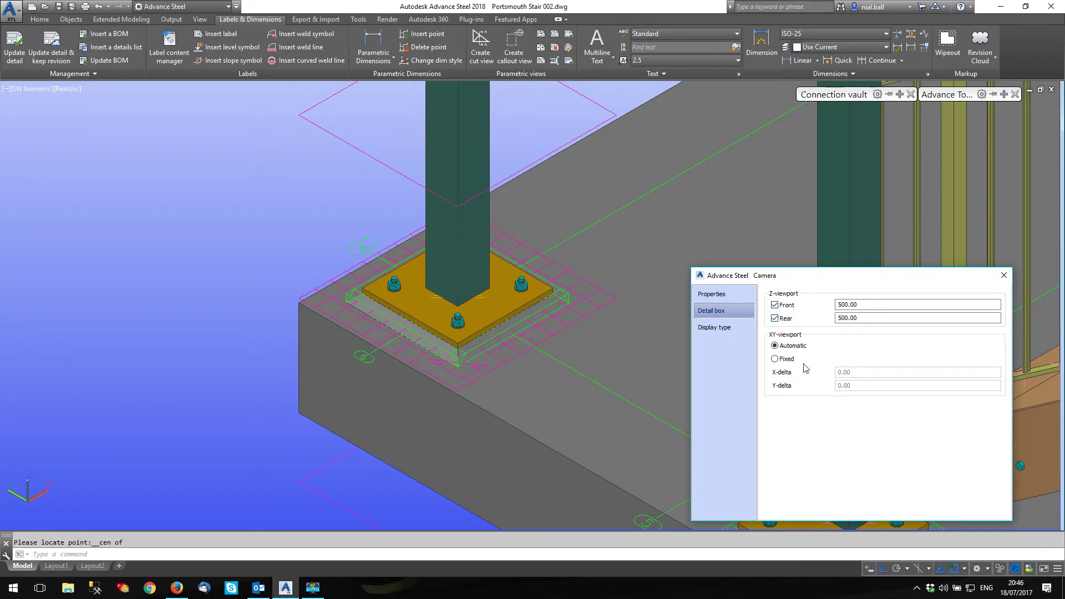
click(782, 362)
key(Tab)
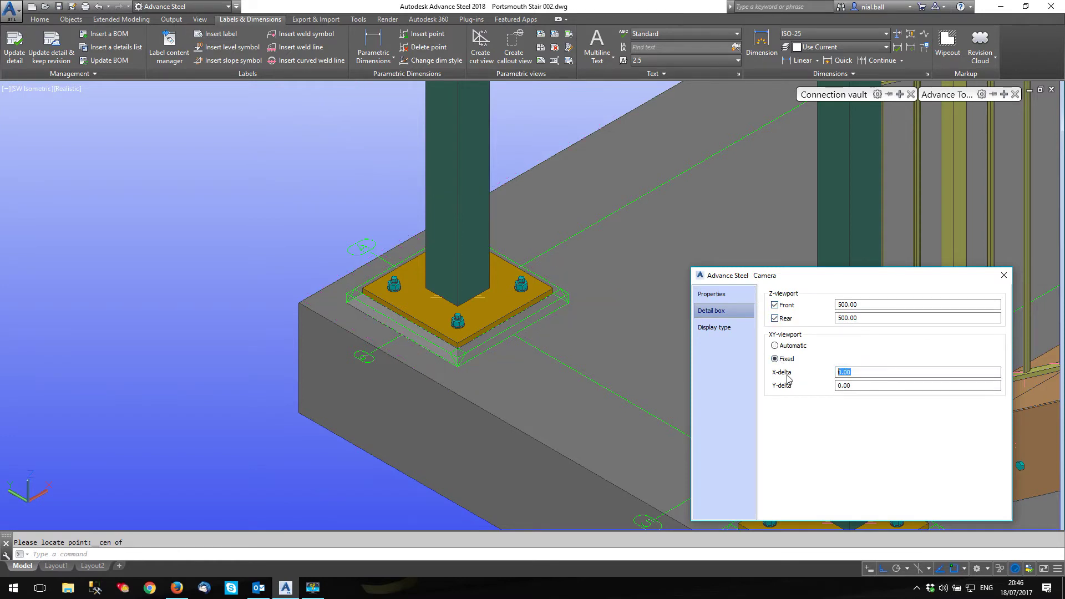
text(600)
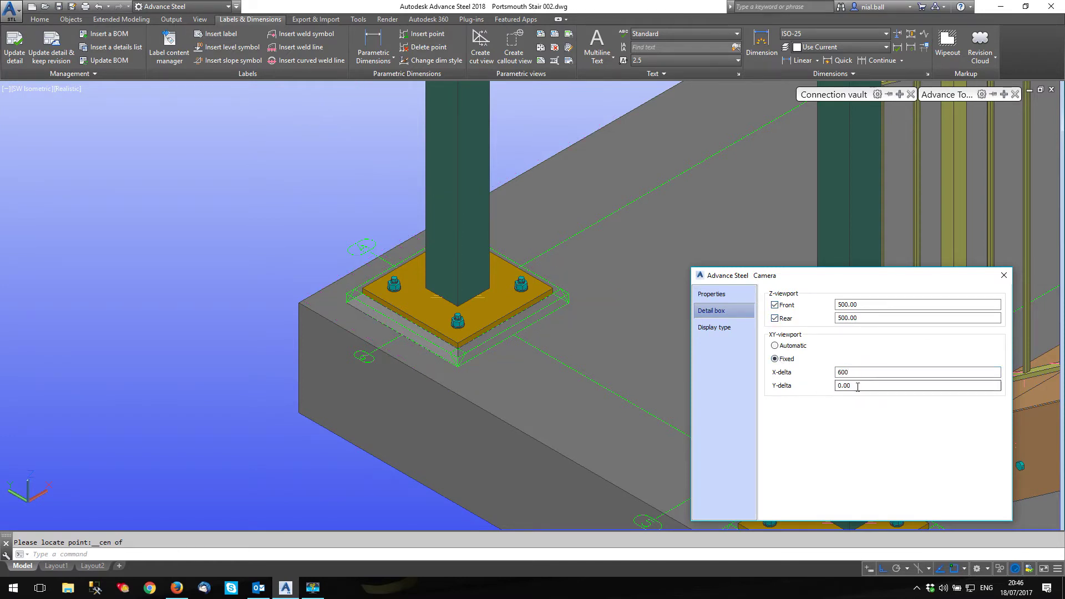
click(858, 387)
text(600)
key(Return)
scroll(542, 284, down, 3)
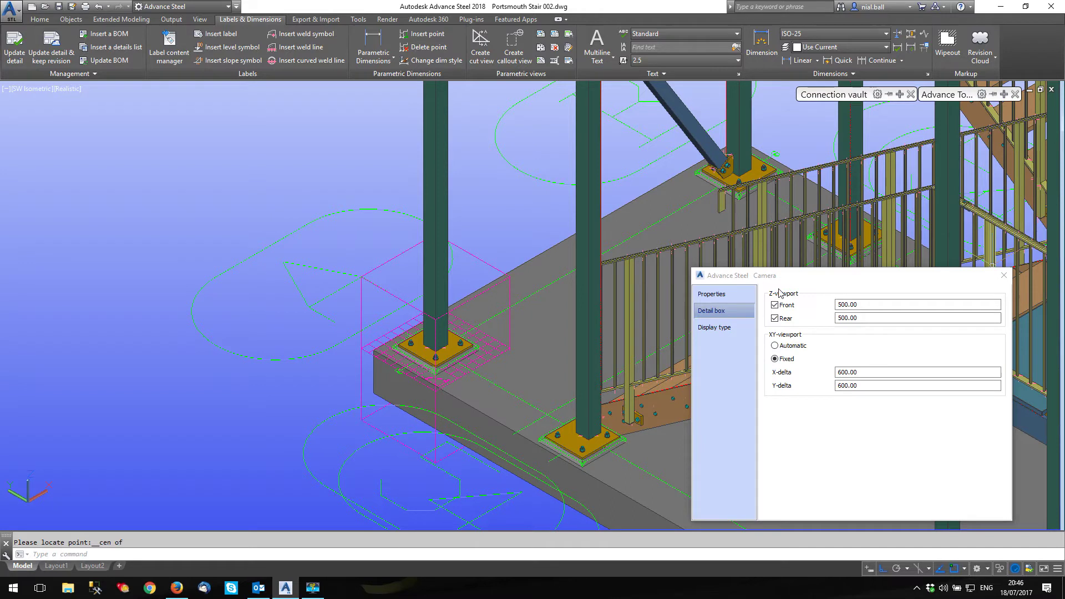
click(710, 295)
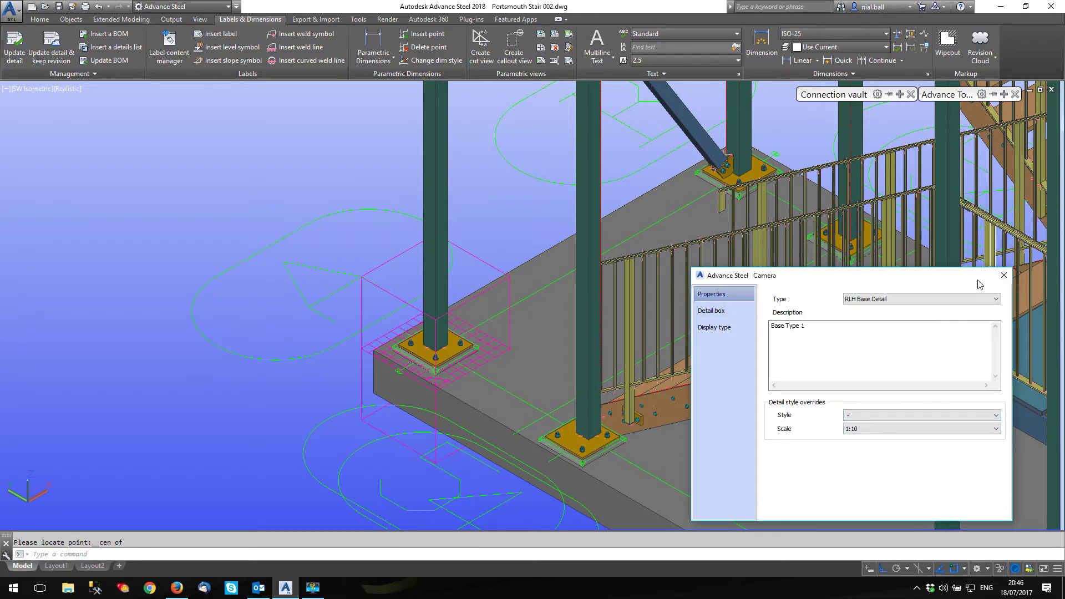
click(1003, 275)
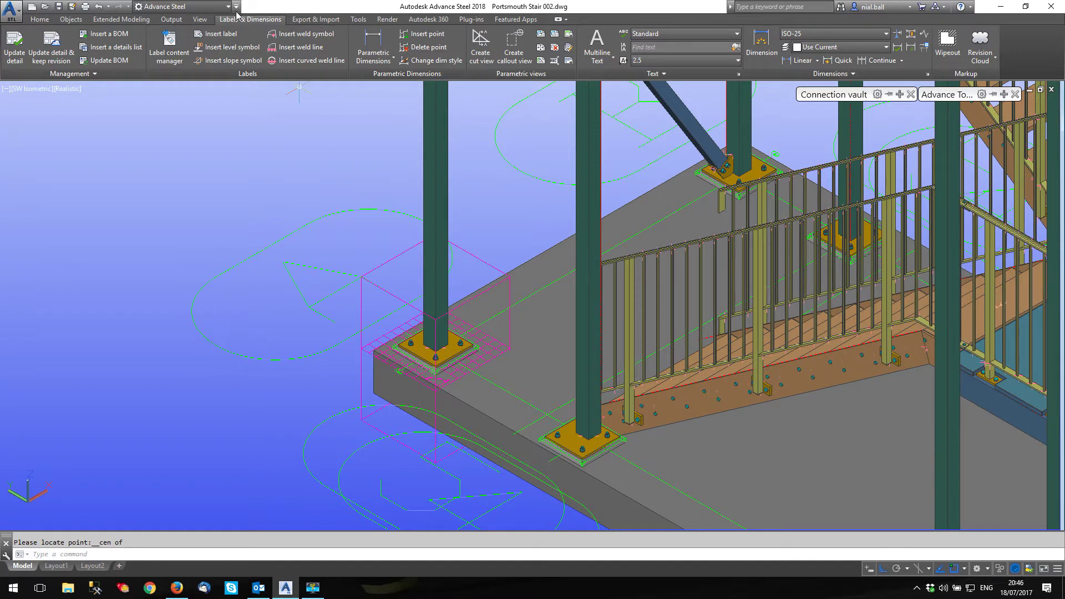
Generate an A3 drawing of the new base camera with the RLH - Cameras - Selected - A3 process
click(170, 19)
click(270, 47)
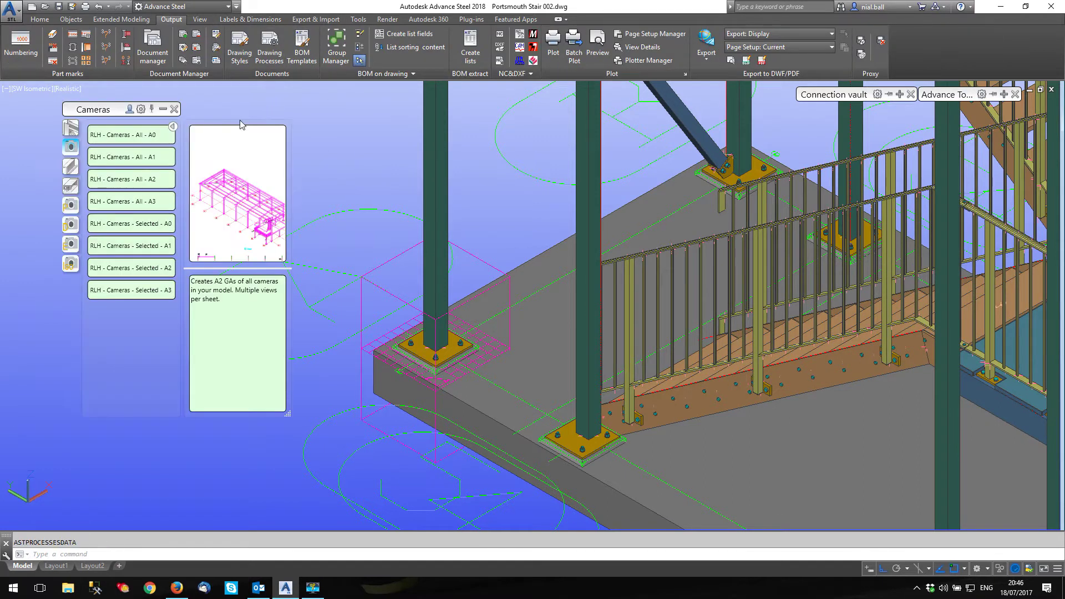
scroll(139, 111, up, 1)
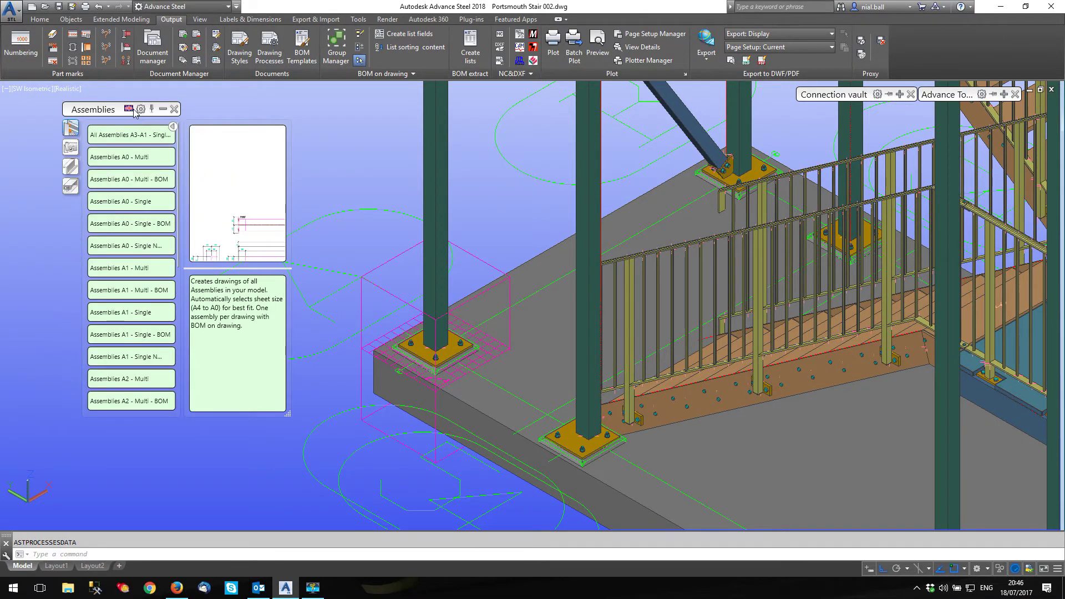
click(467, 260)
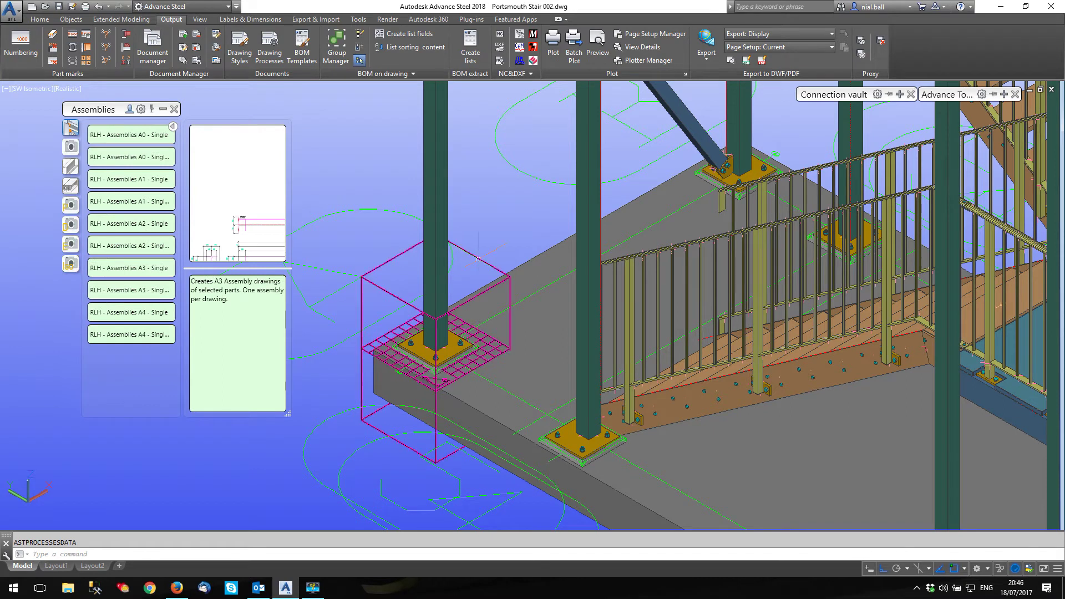
click(69, 147)
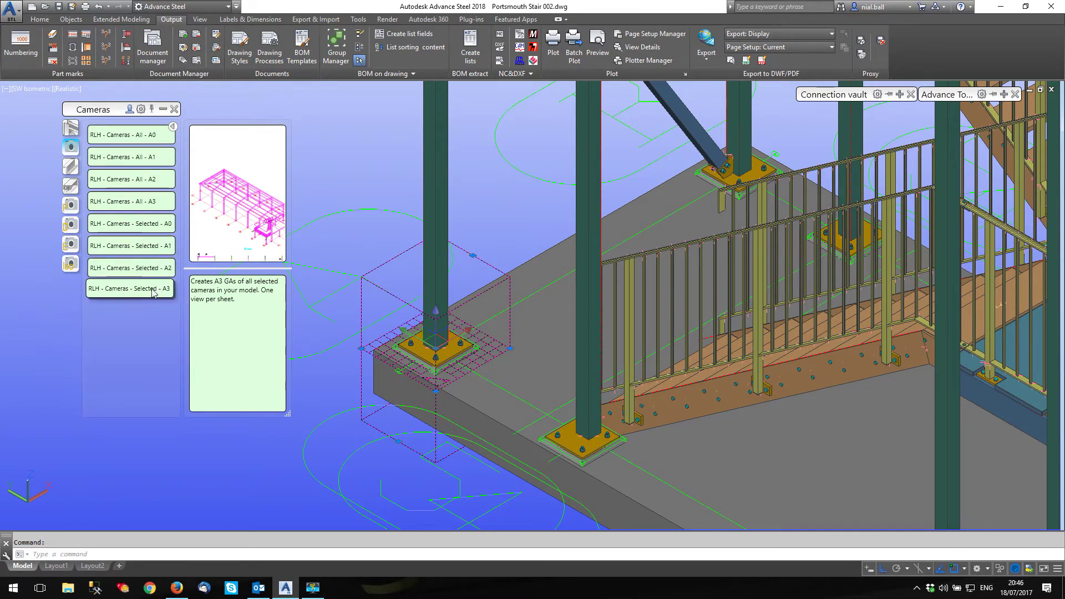
click(132, 290)
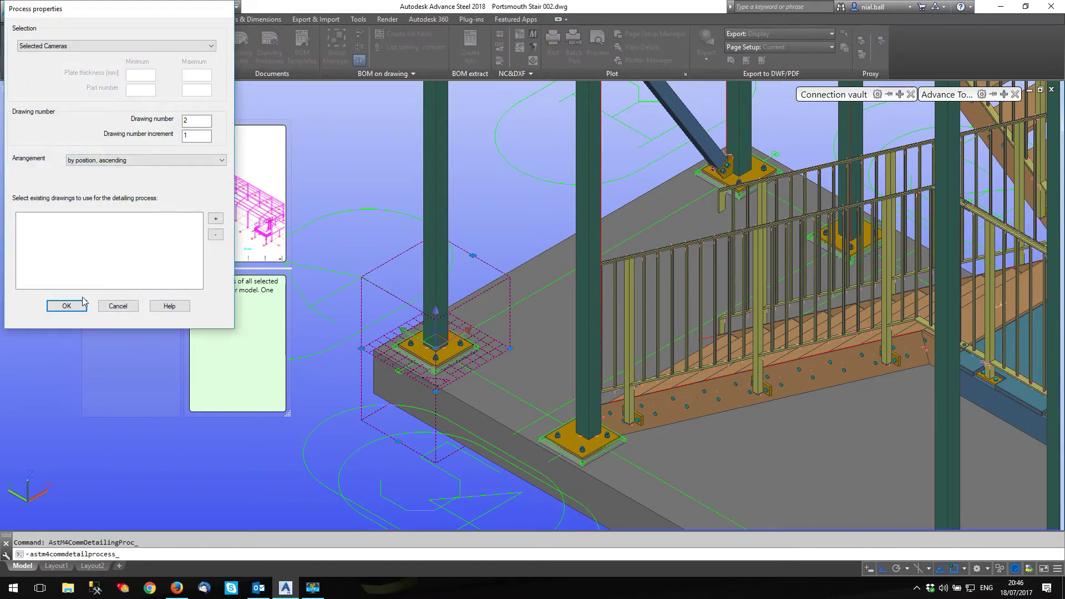
click(74, 304)
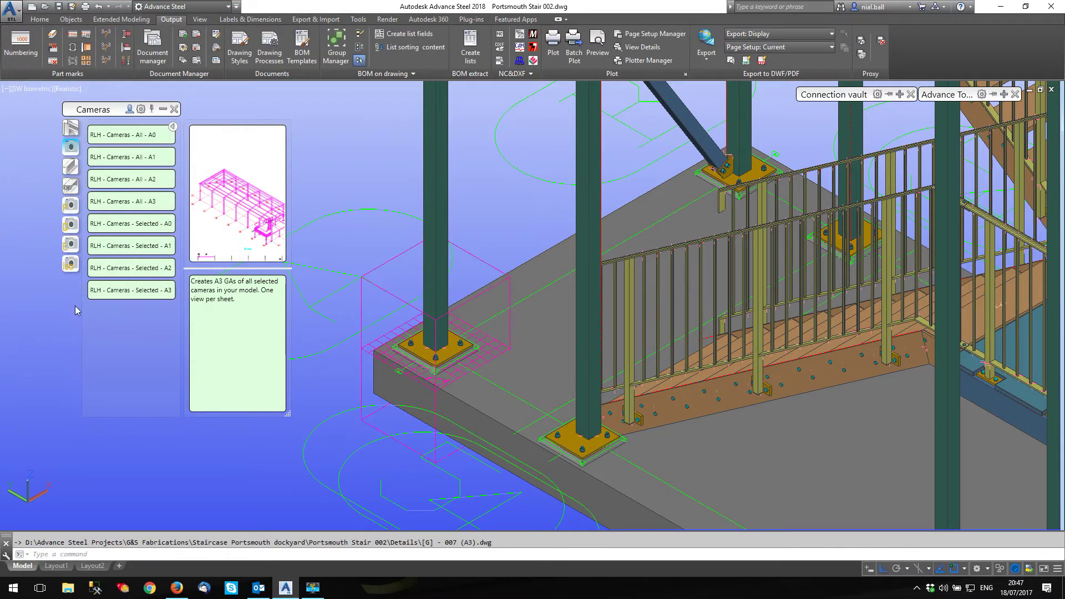
Open the derived detail drawing [G] - 007 (A3).dwg from the Document Manager
click(153, 49)
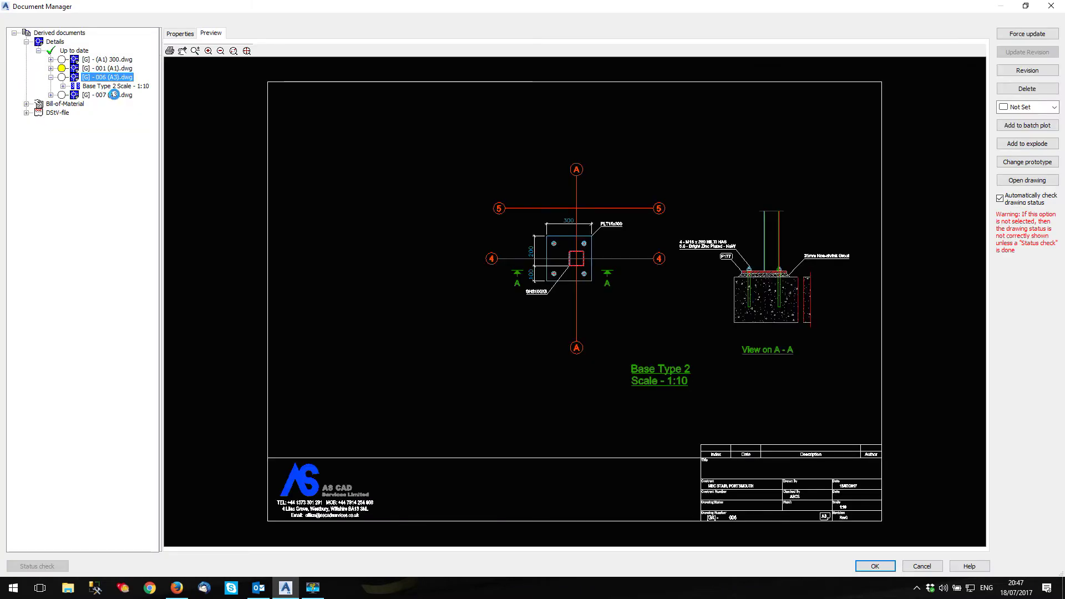
click(114, 95)
click(1027, 180)
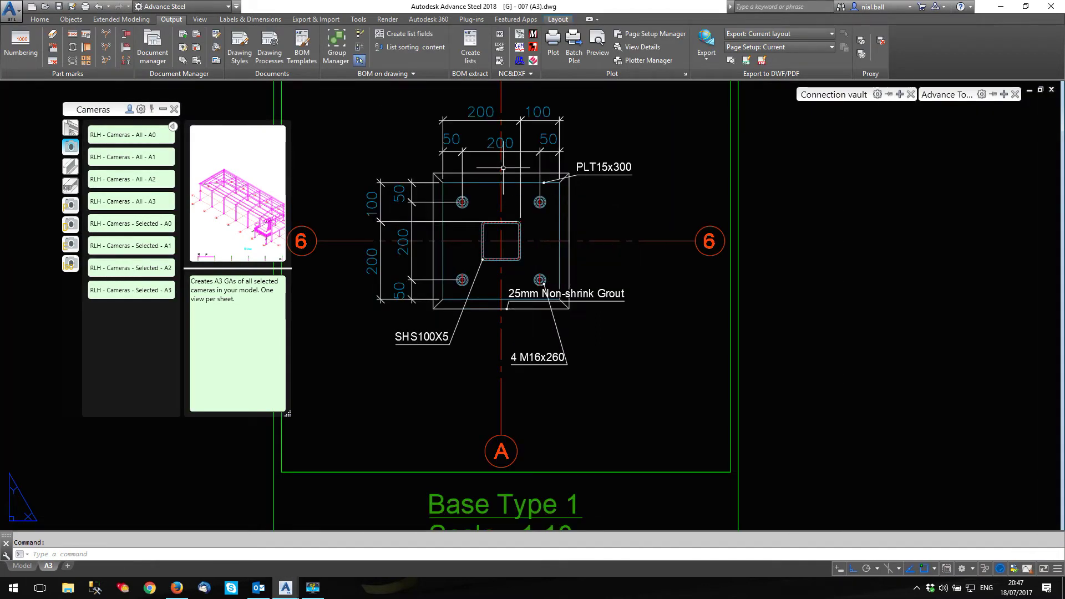
Re-anchor the 25mm Non-shrink Grout label to the grout outline's lower right corner and move its text clear of the base
click(524, 308)
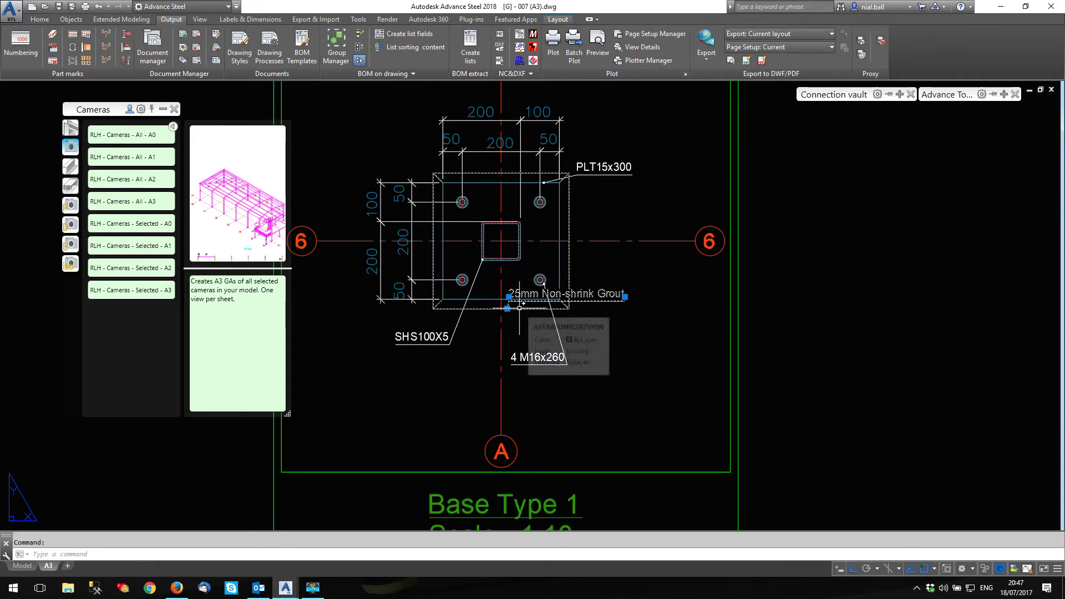
click(507, 307)
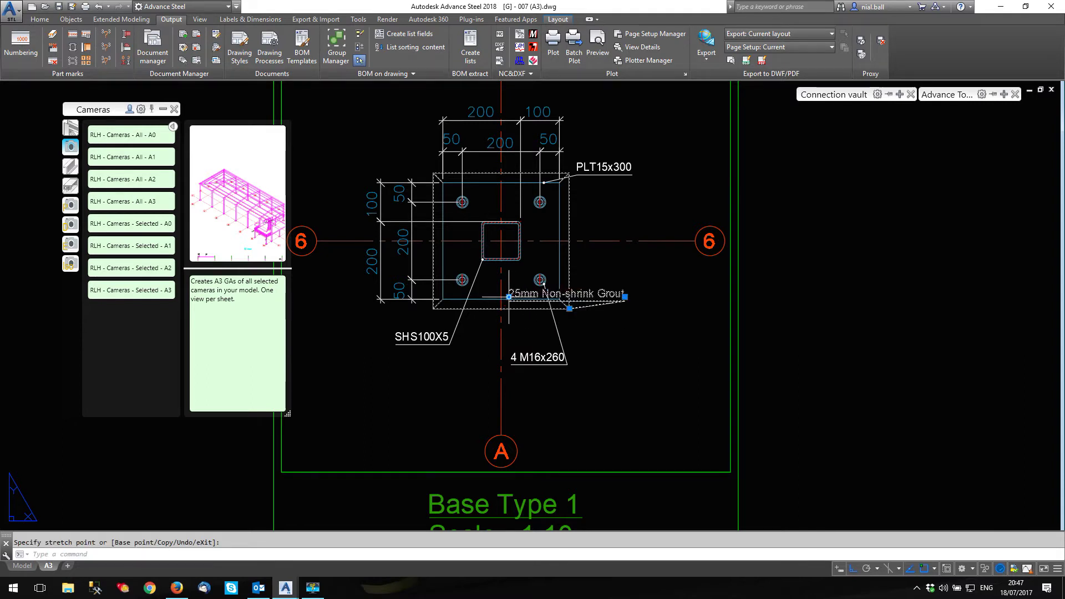
click(601, 338)
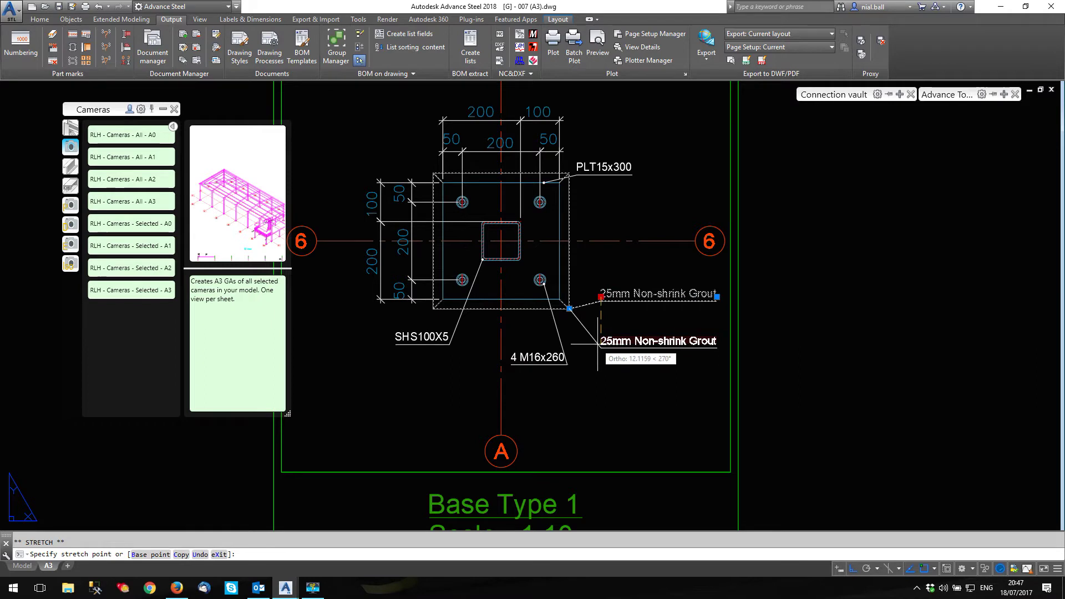
key(Escape)
key(Escape)
Delete the 4 M16x260 anchor bolt label from the base plan
click(575, 343)
click(555, 357)
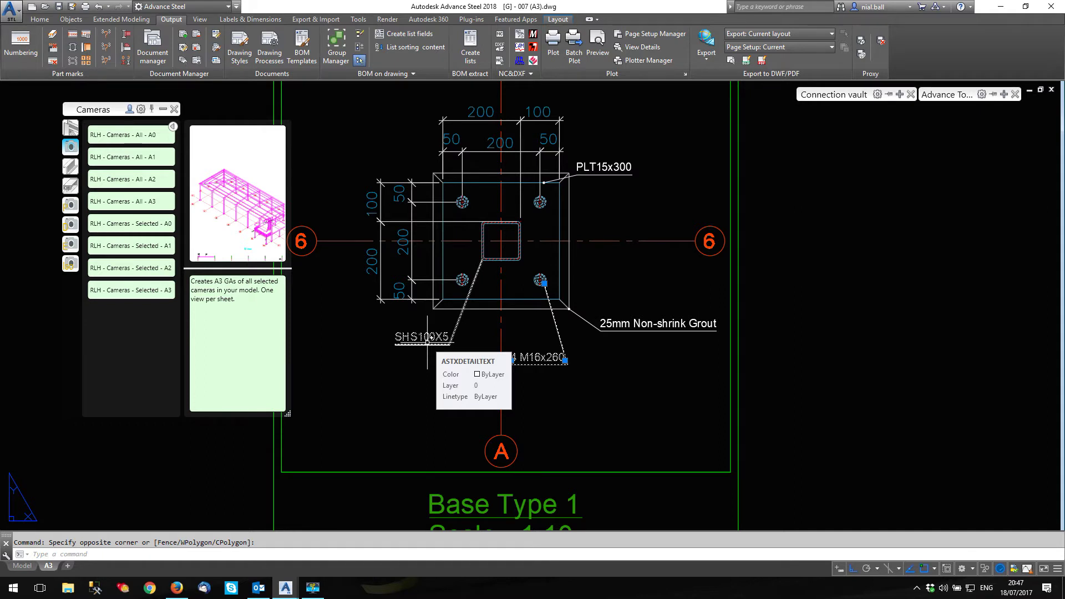
key(Delete)
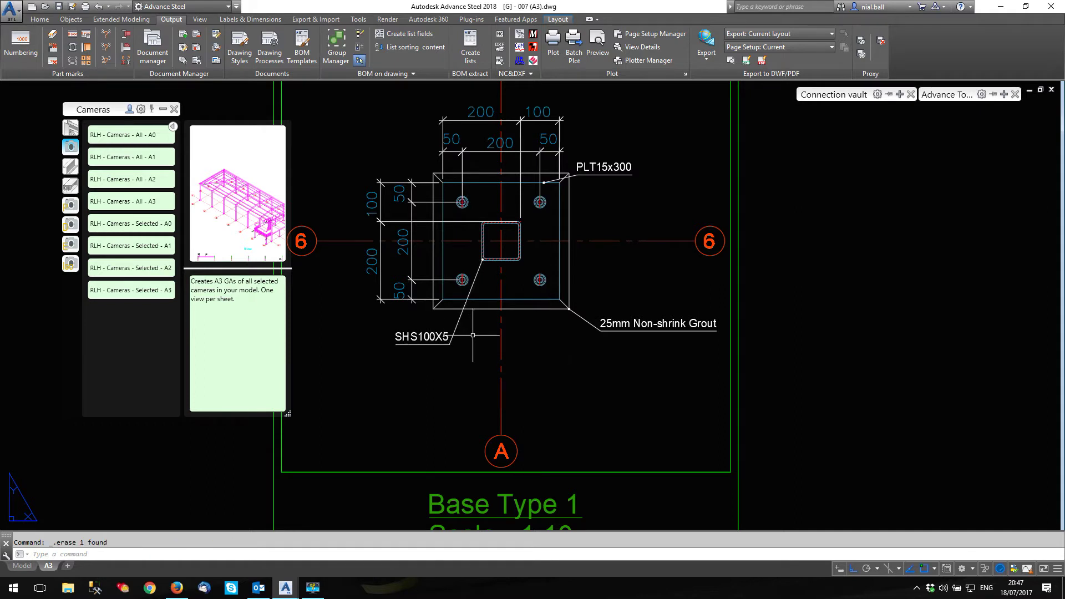
Re-anchor the PLT15x300 label to the base plate's upper right corner and move its text higher above the plate
click(596, 164)
scroll(551, 185, up, 2)
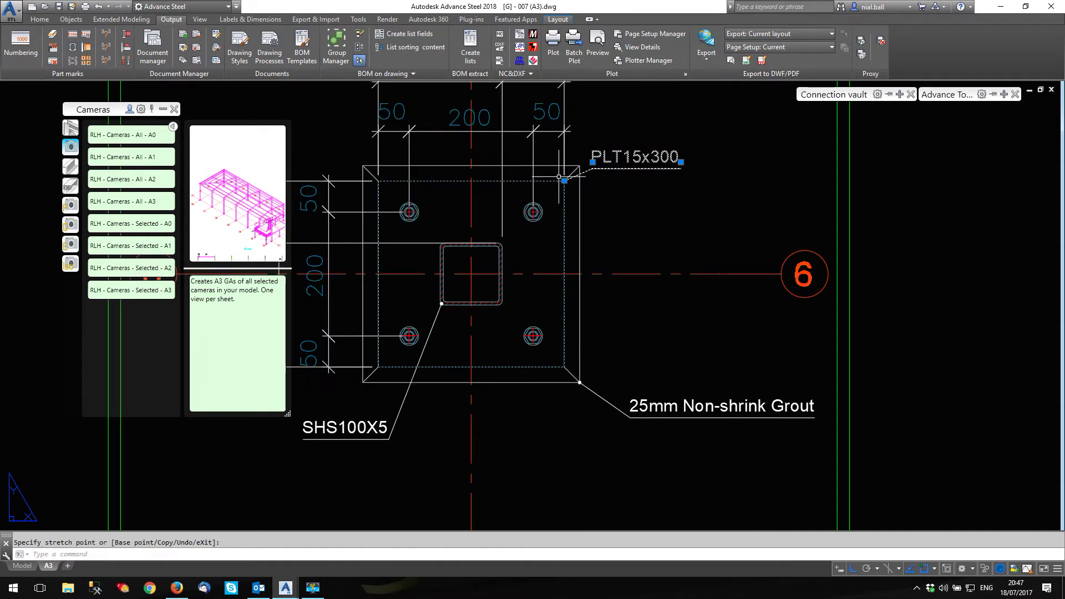
click(592, 162)
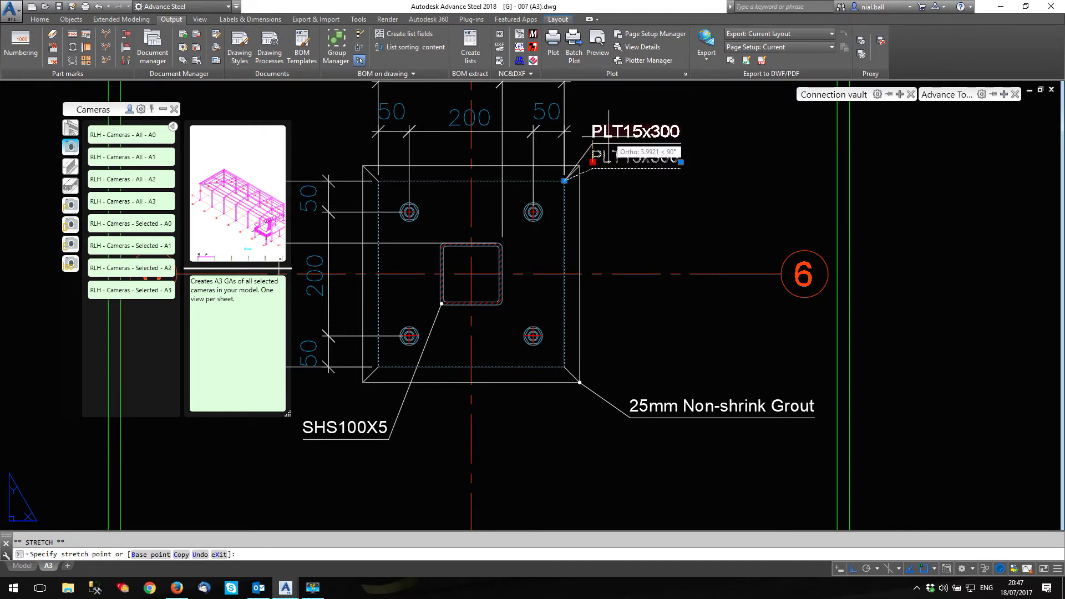
click(607, 138)
scroll(679, 166, down, 4)
key(Escape)
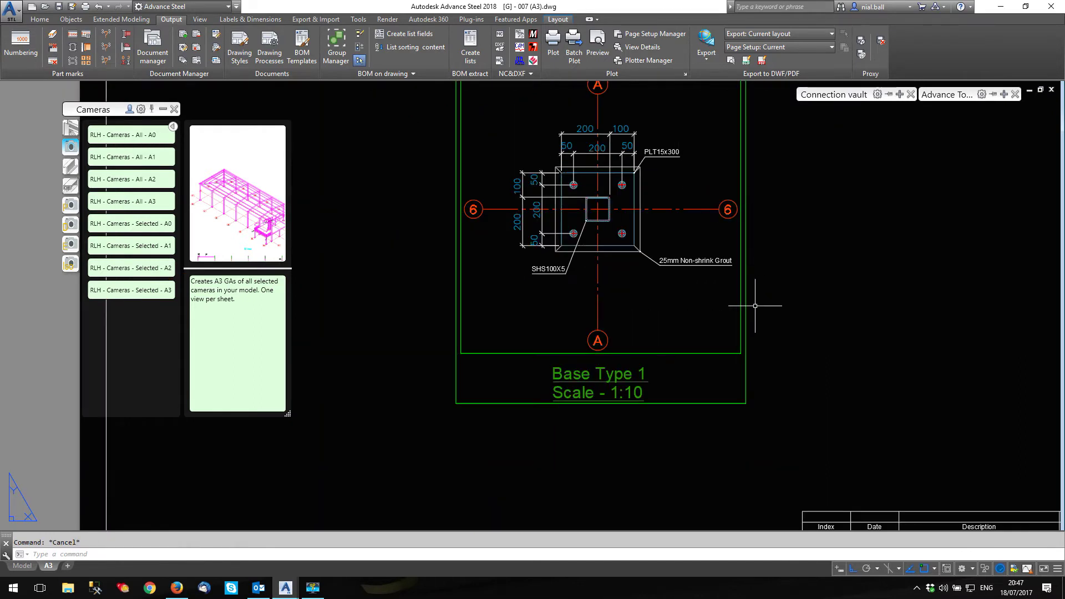
Start a cut view and set its view style to RLH - Cross Sections, Right 1:10 CO with the default scale
scroll(506, 309, down, 3)
scroll(551, 187, up, 5)
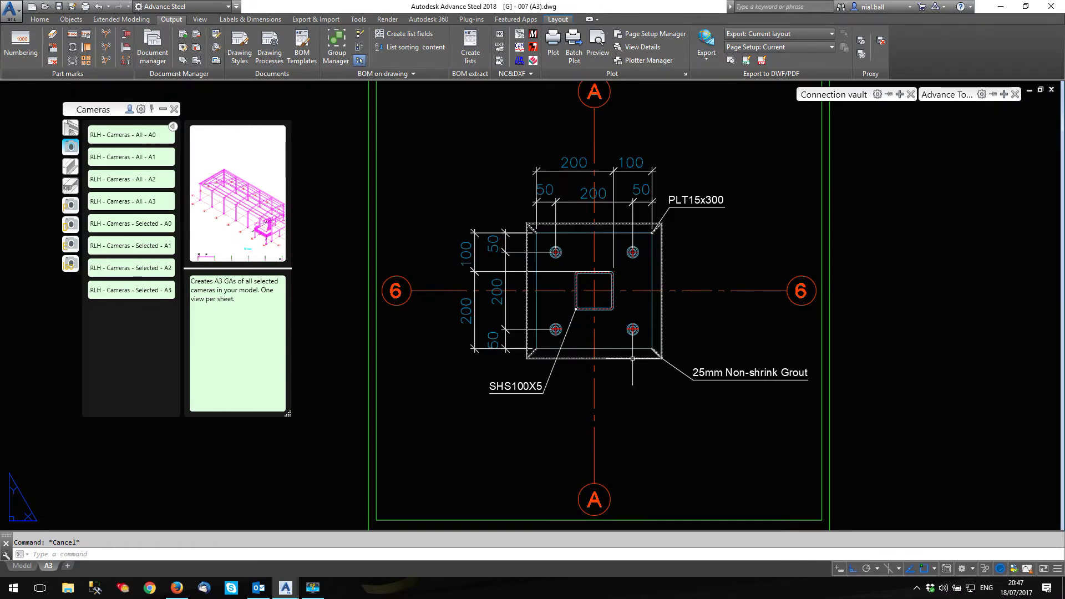
scroll(366, 244, down, 4)
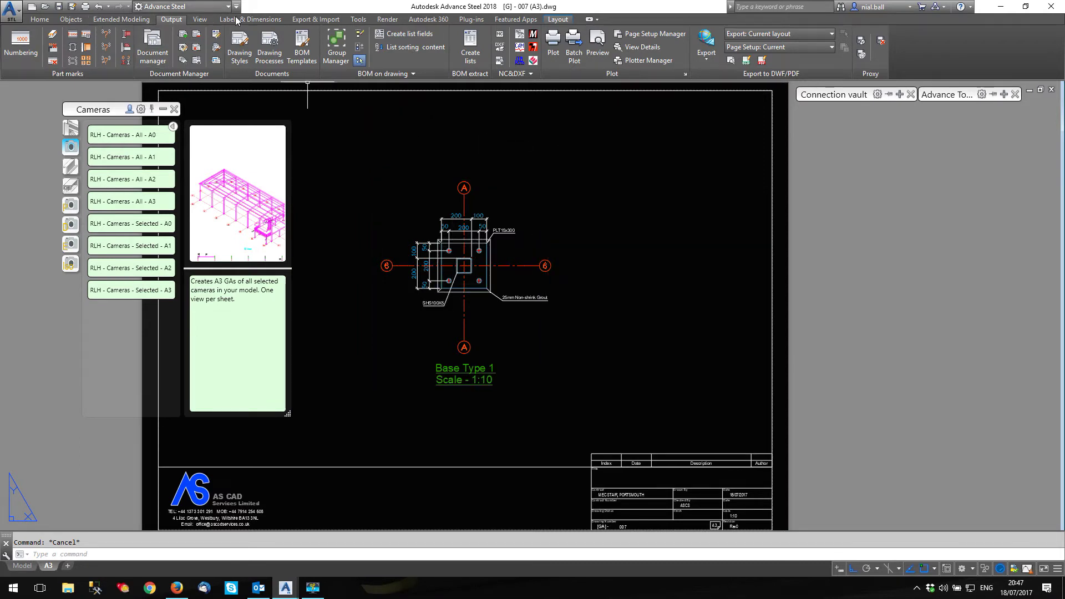
click(270, 20)
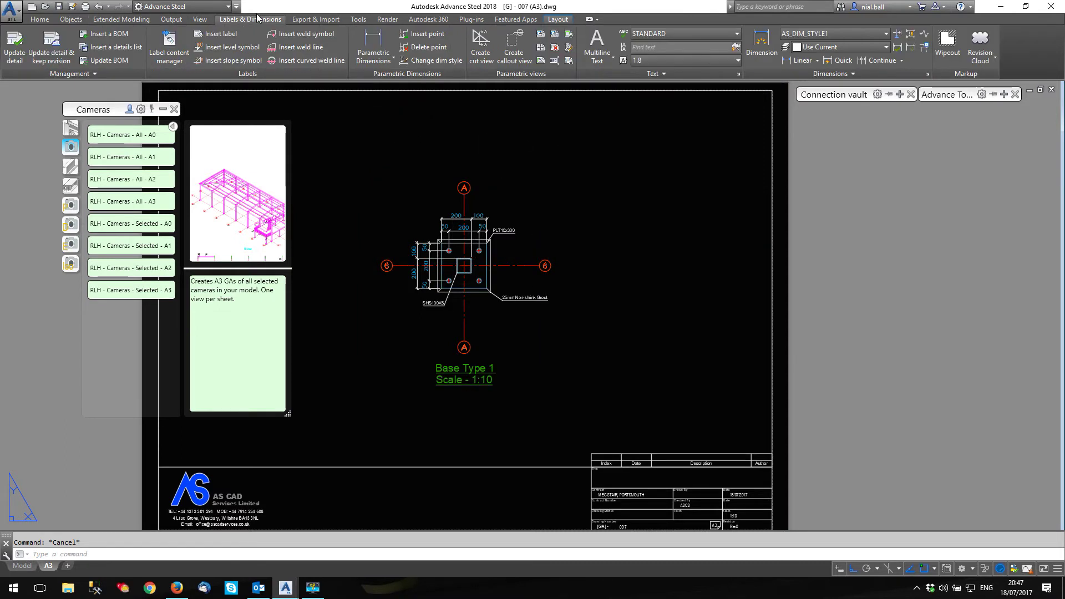
click(480, 44)
click(240, 554)
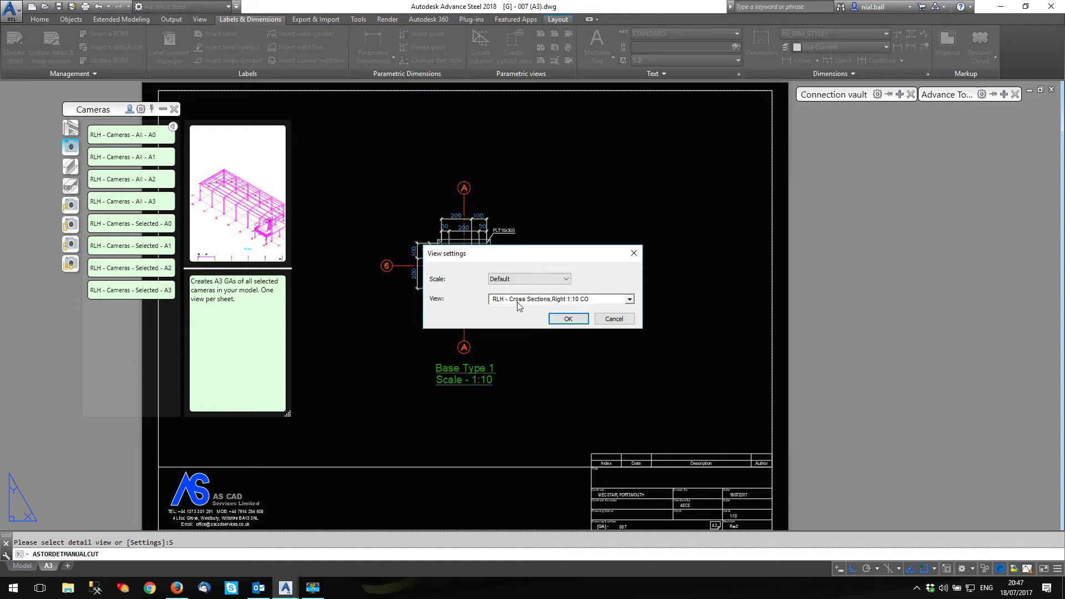
click(568, 319)
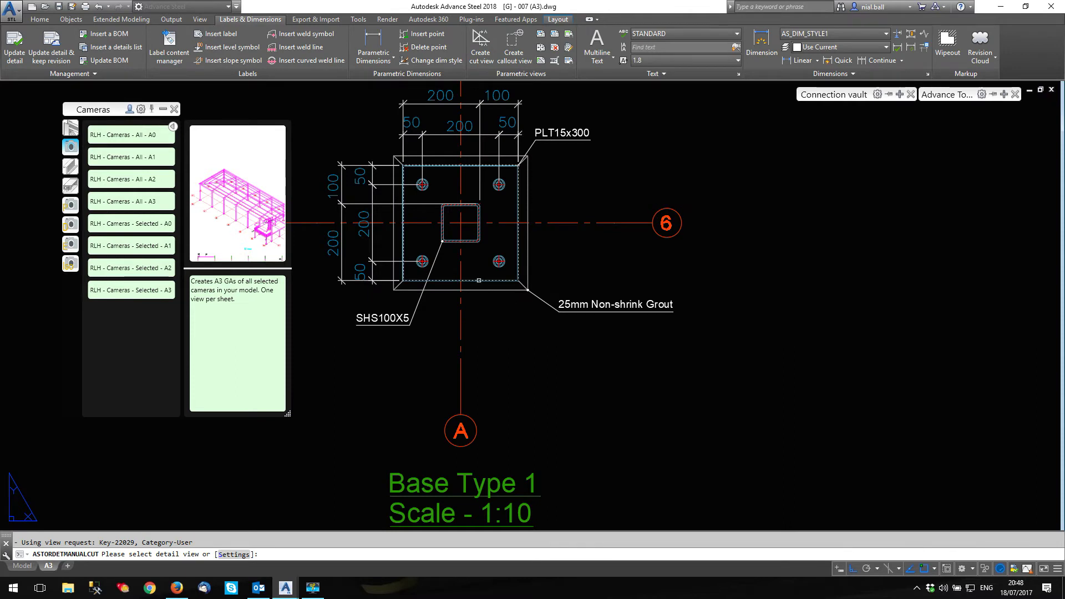
Create a cut view from the base plan with a horizontal cut line just below the grout outline, looking up at the base
click(479, 280)
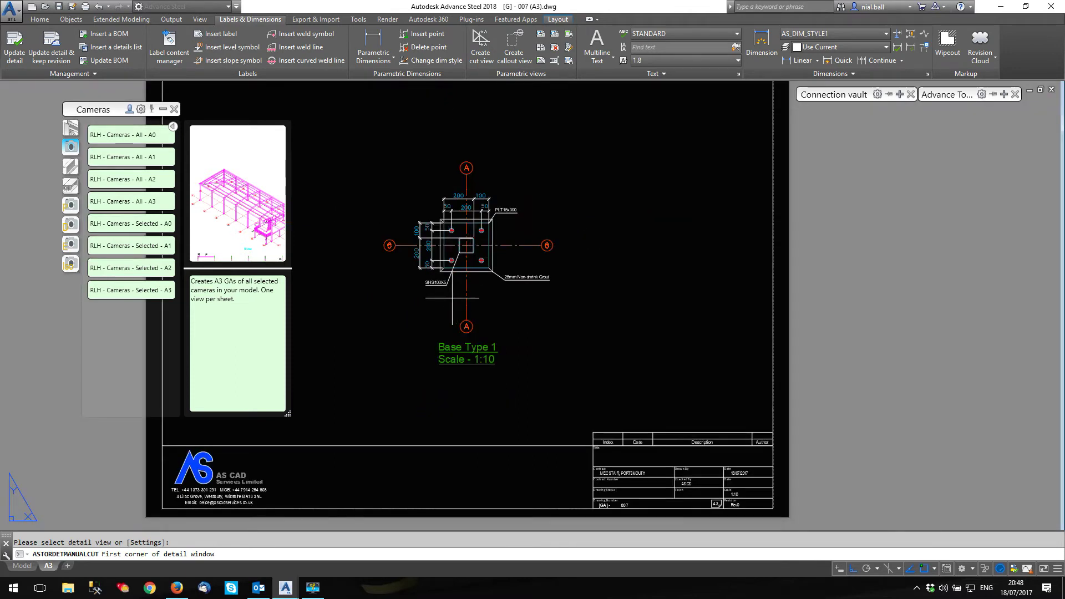
click(405, 294)
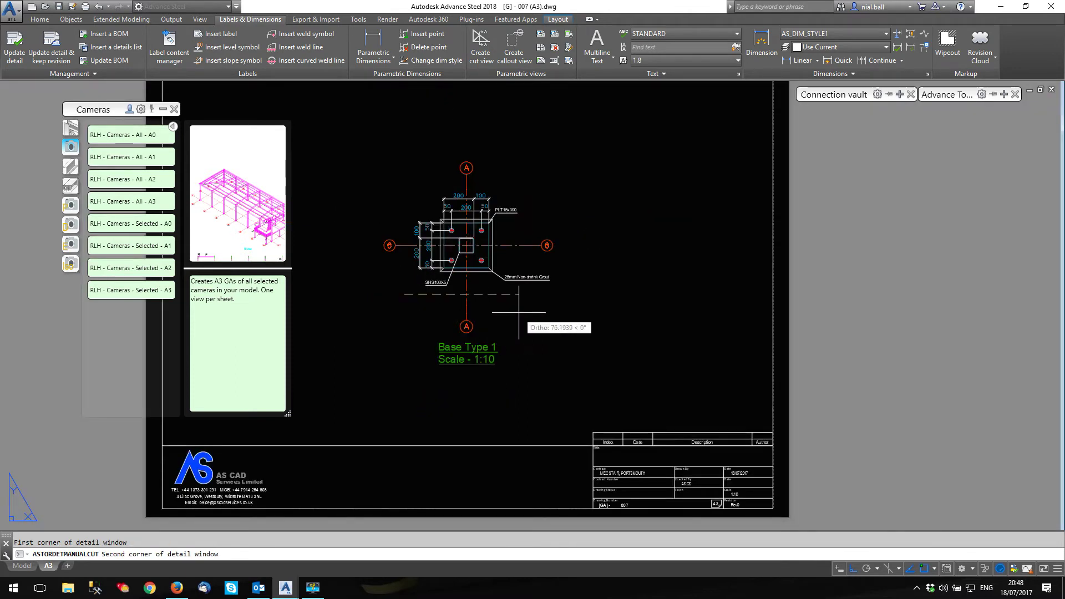
click(526, 254)
click(526, 189)
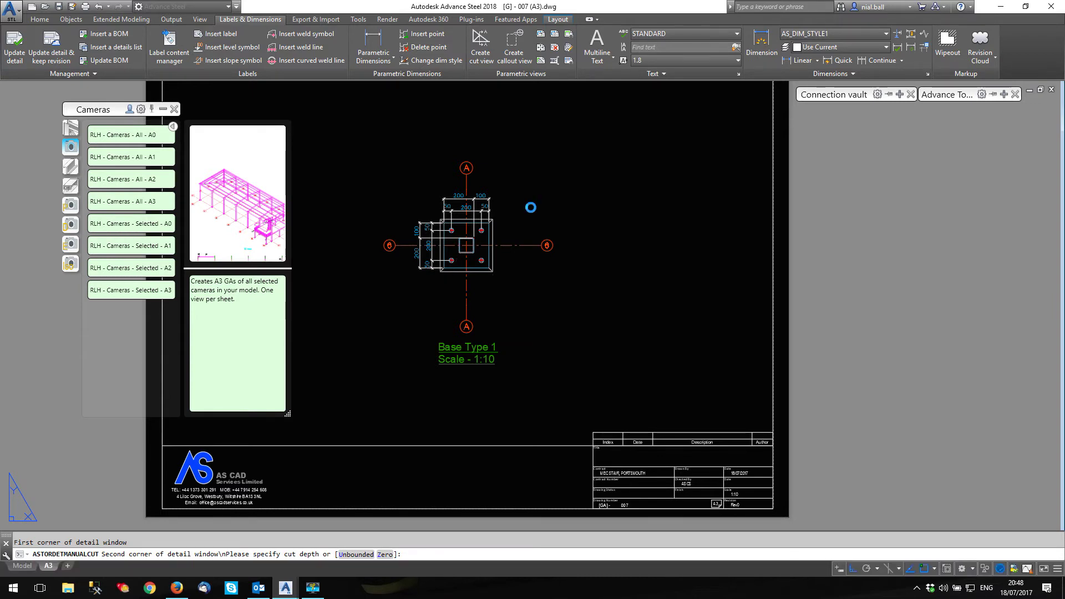
key(Escape)
scroll(709, 242, up, 2)
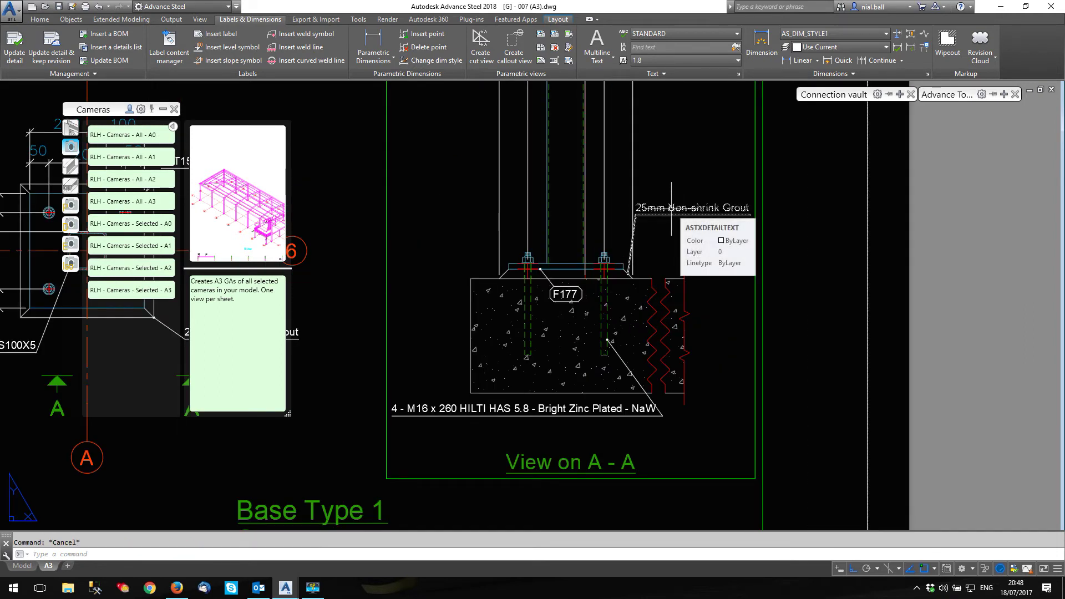
Move the 25mm Non-shrink Grout label text in View on A - A lower and away from the column
click(671, 207)
click(636, 211)
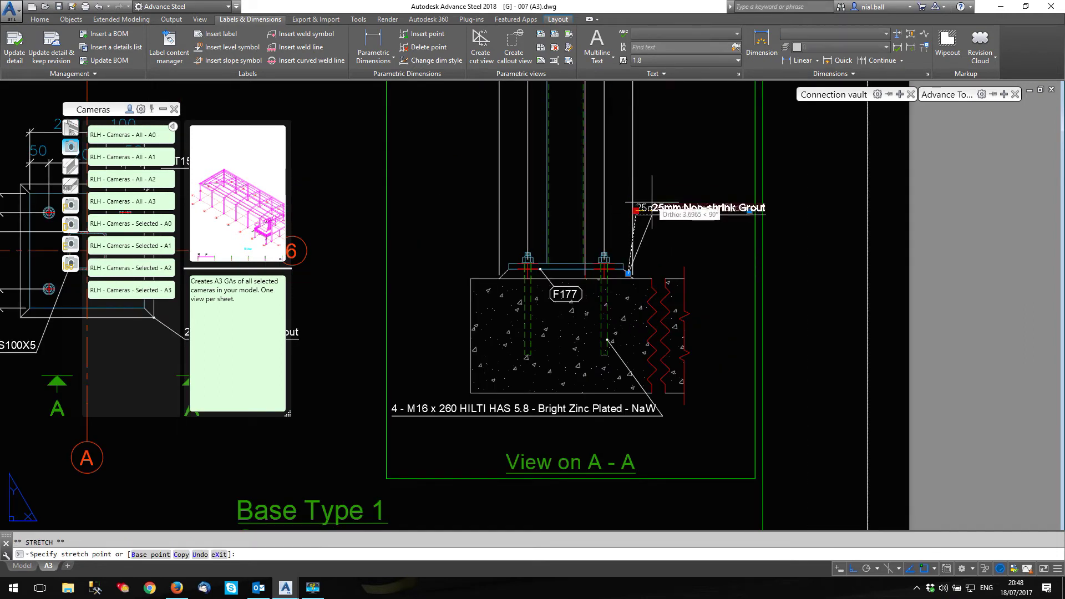
click(665, 234)
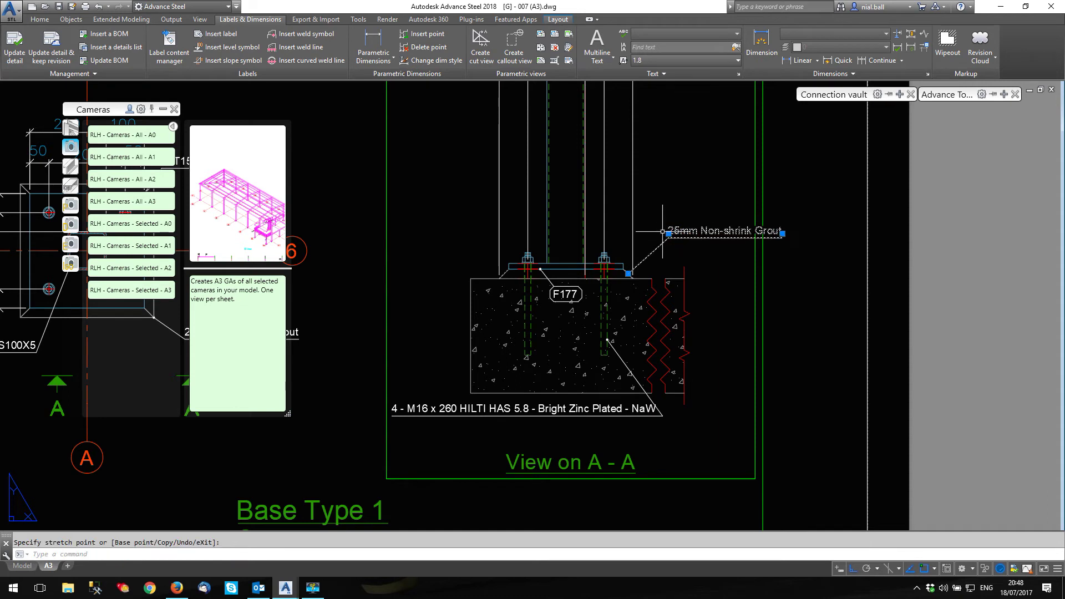
click(580, 300)
key(Escape)
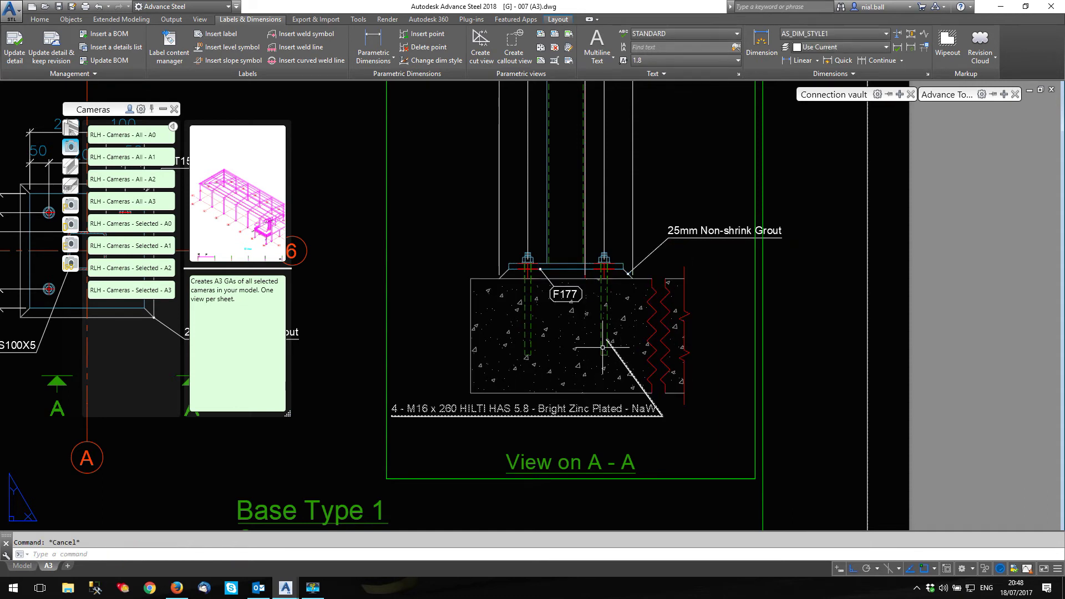
Delete the dimension chain with its long extension lines above the column in View on A - A
scroll(582, 305, down, 2)
scroll(566, 270, up, 5)
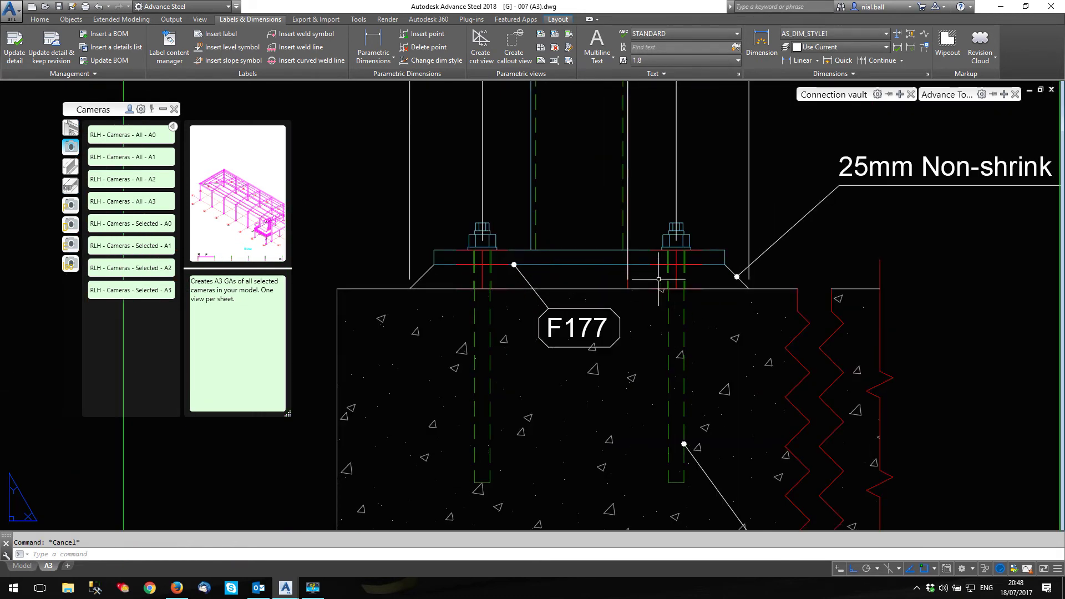
scroll(565, 270, down, 6)
click(650, 166)
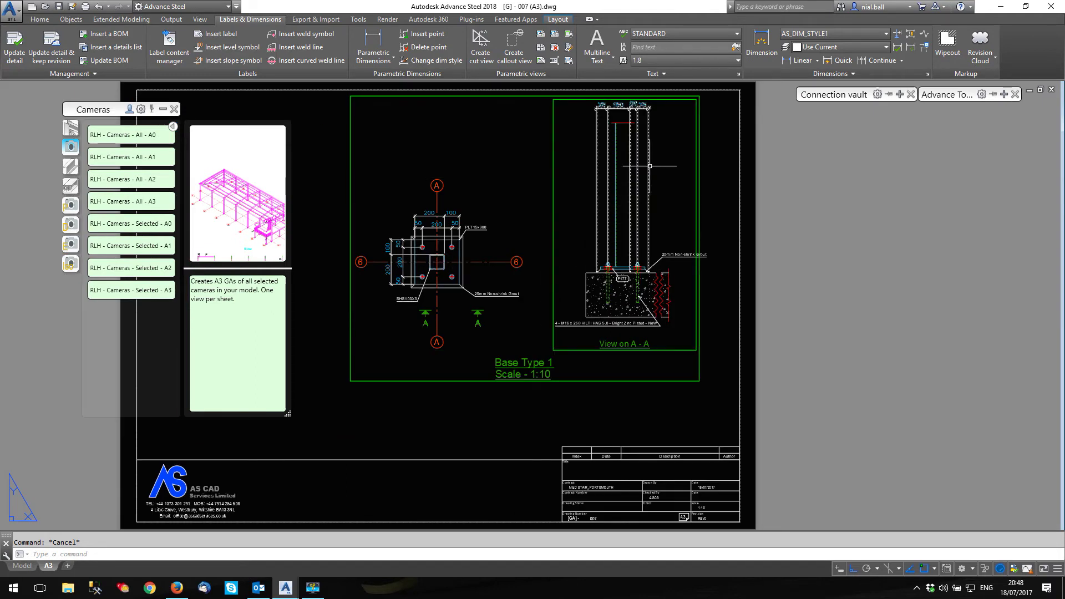
key(Delete)
scroll(638, 292, up, 5)
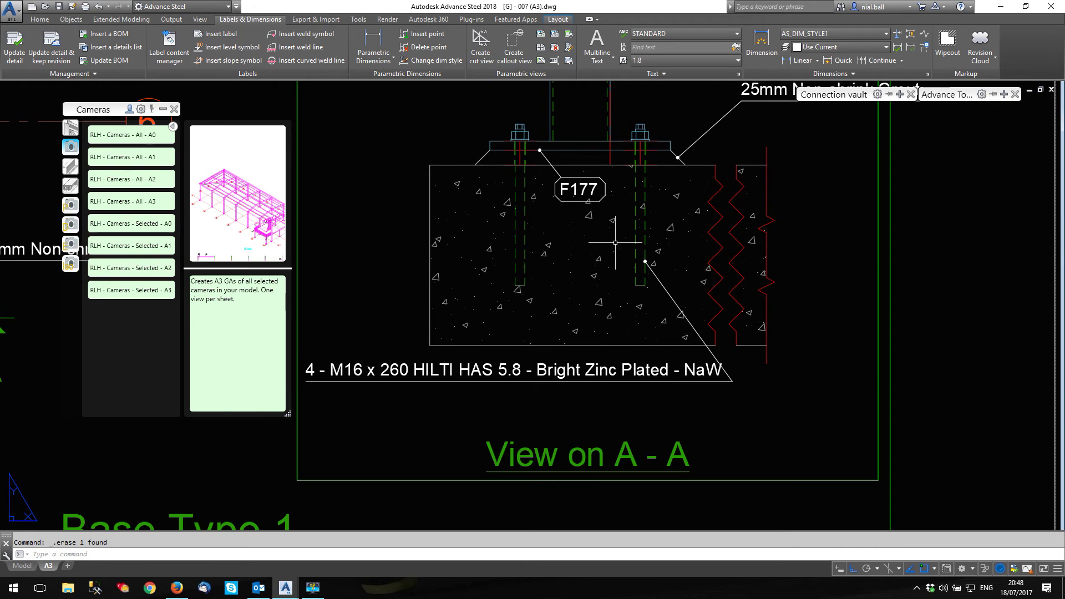
scroll(615, 242, down, 5)
key(Escape)
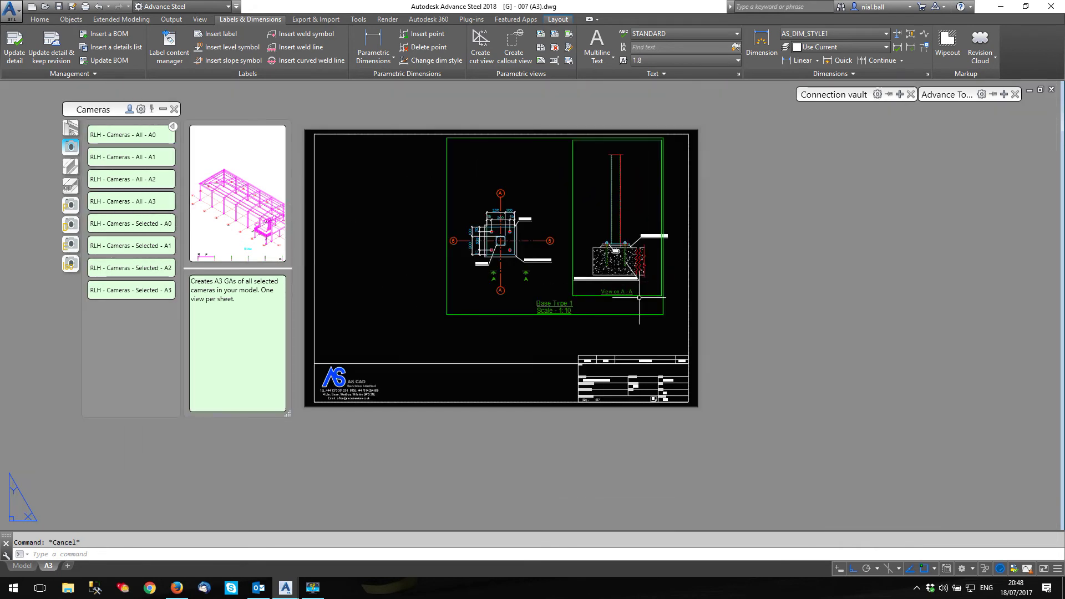
Delete the whole View on A - A cut view from the sheet
click(639, 298)
click(637, 286)
key(Delete)
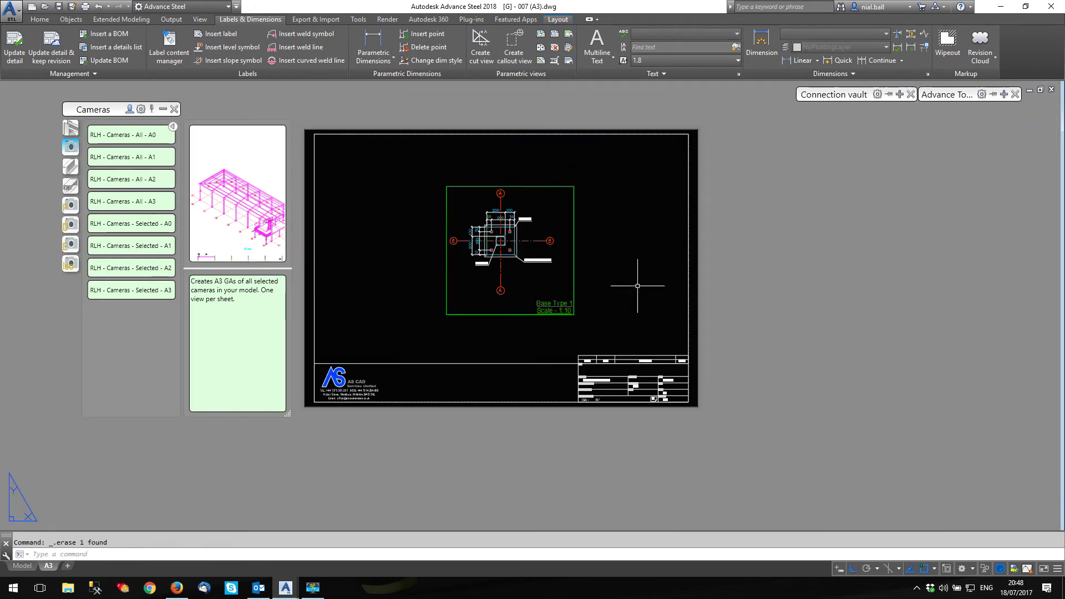
key(Escape)
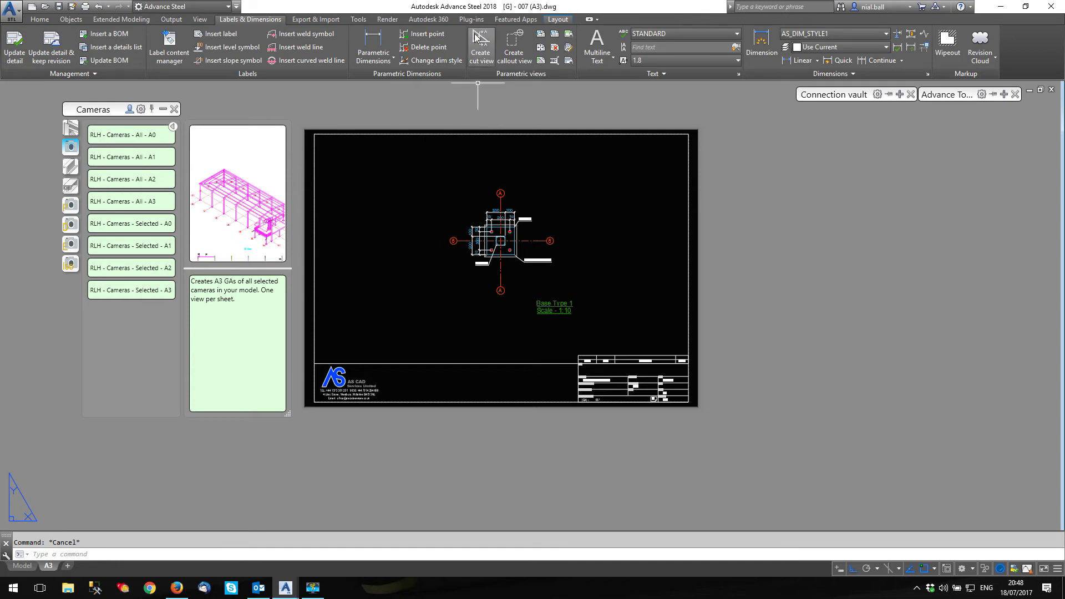
Create a cut view from the base plan with a horizontal cut line through the base plate just below the column, accepting the default depth
scroll(566, 161, down, 2)
scroll(674, 235, up, 6)
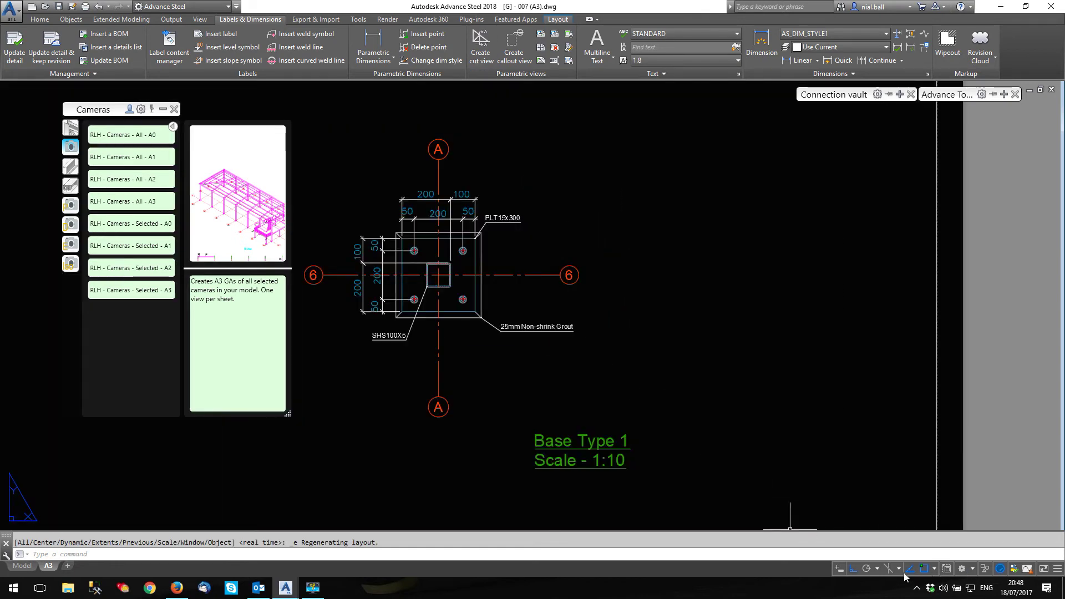
click(853, 569)
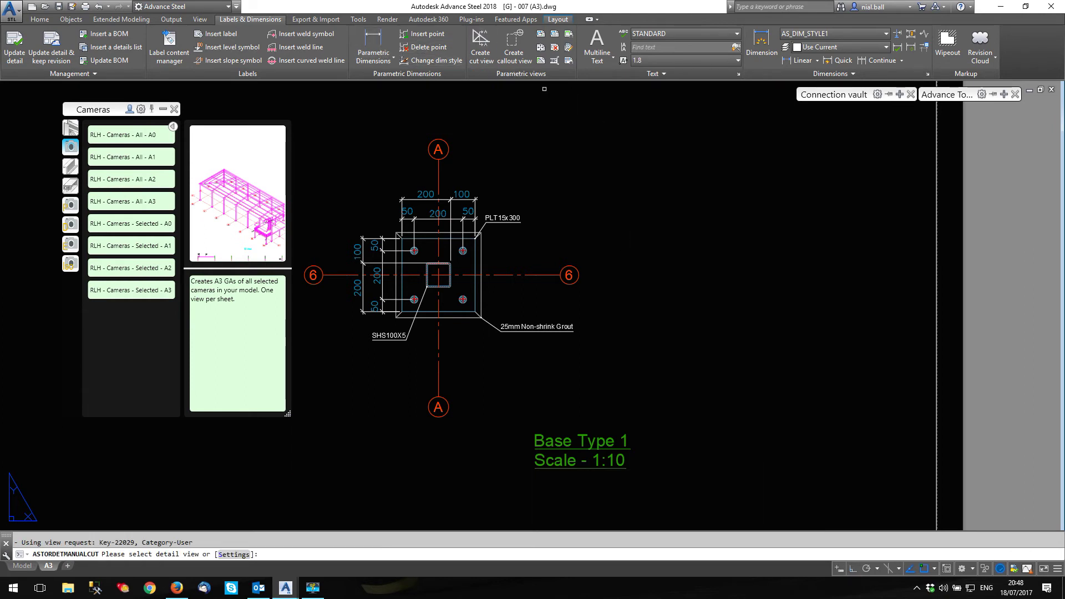
click(481, 48)
click(454, 317)
scroll(388, 267, up, 6)
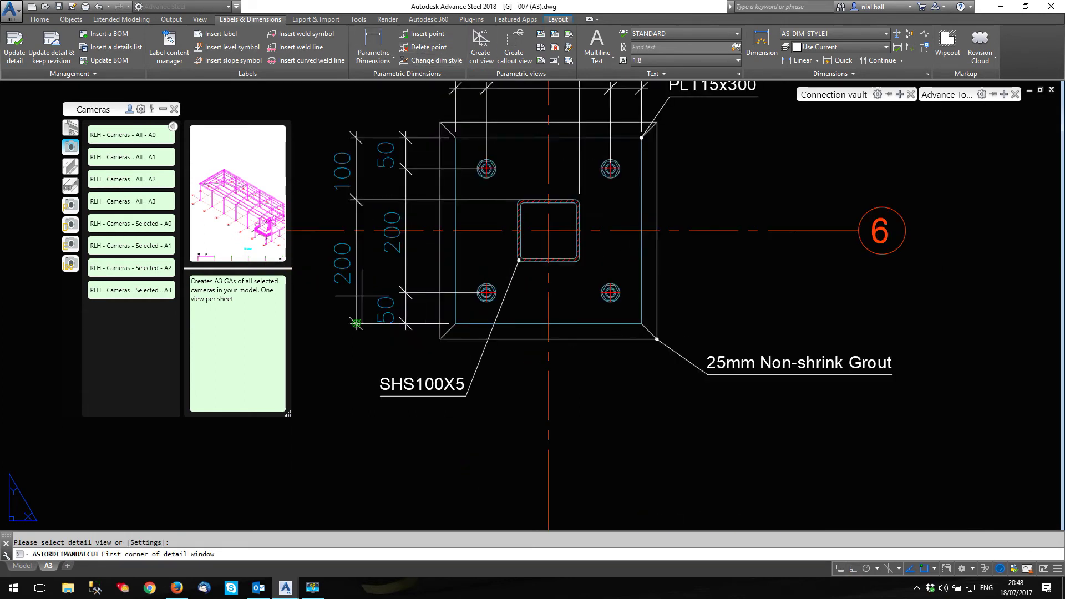
scroll(373, 261, down, 2)
click(331, 265)
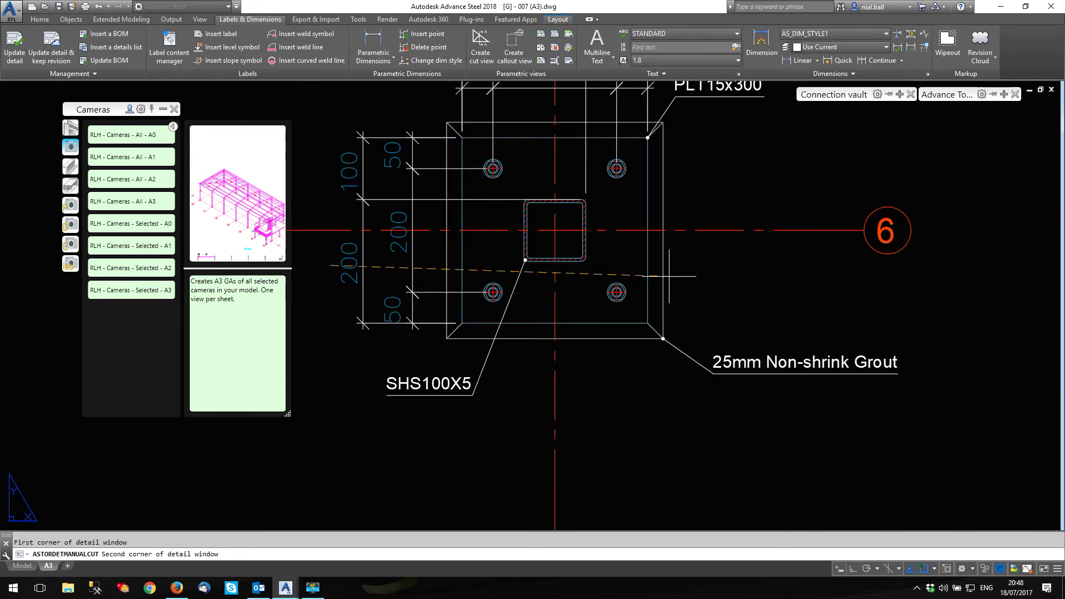
click(854, 569)
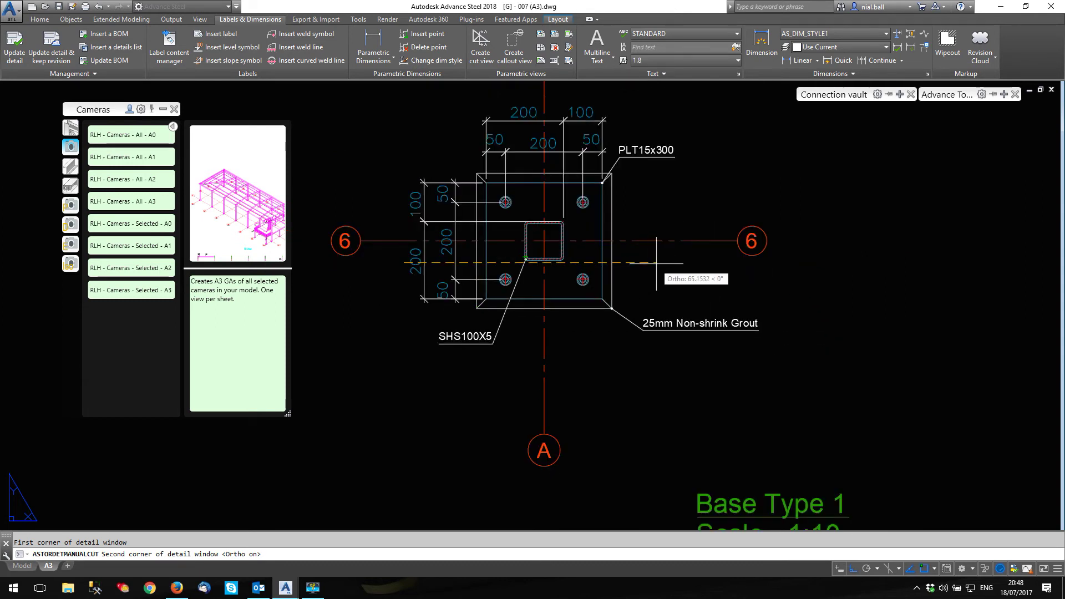
click(698, 155)
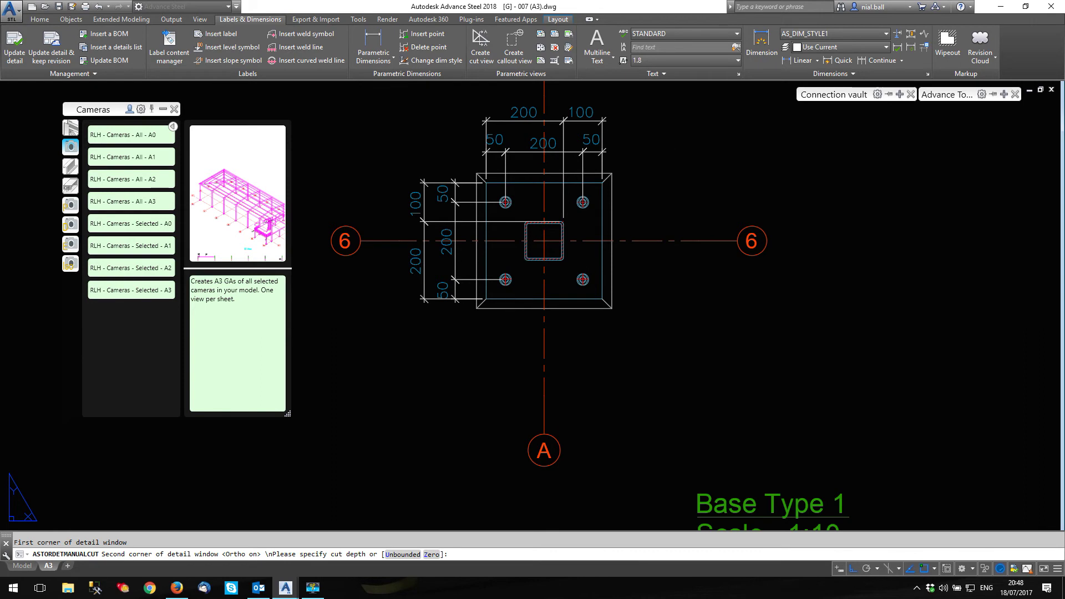
key(Return)
Move the 25mm Non-shrink Grout label text in the new View on A - A lower and away from the column
scroll(767, 268, down, 2)
scroll(768, 268, up, 5)
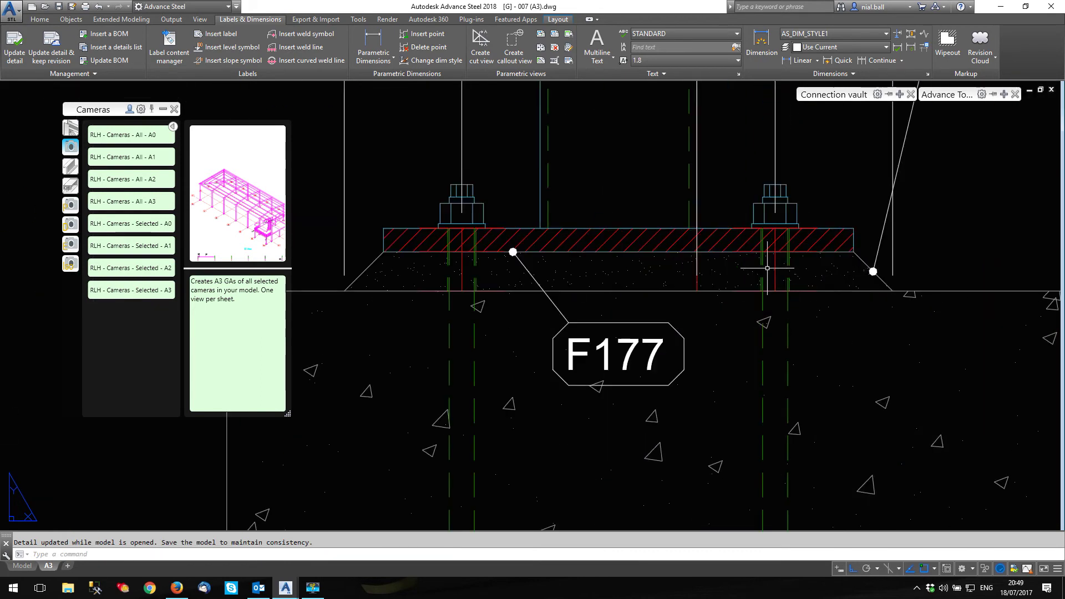
scroll(462, 208, down, 6)
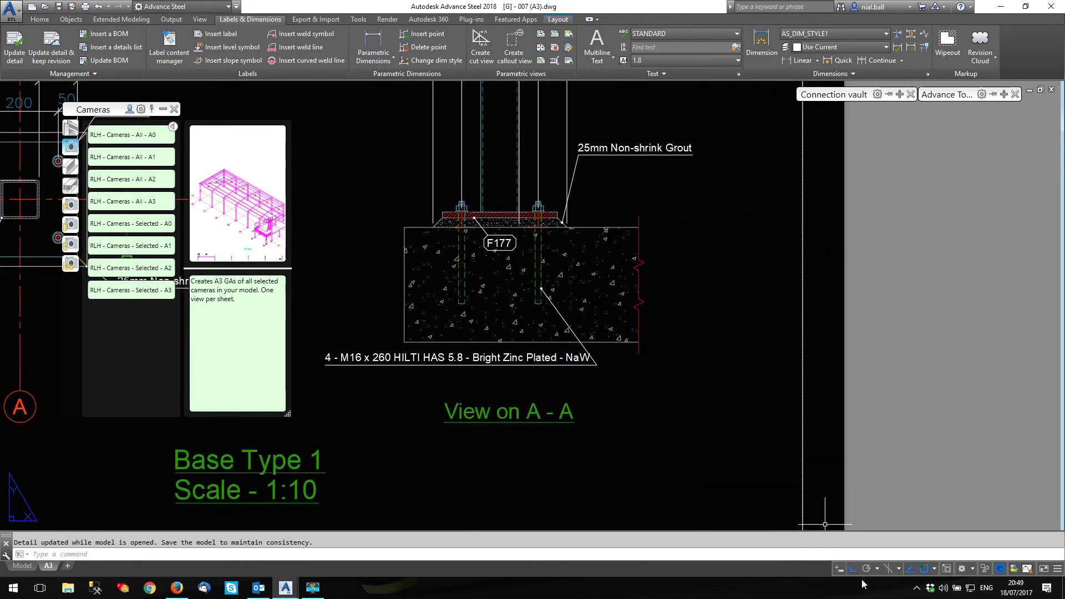
click(593, 156)
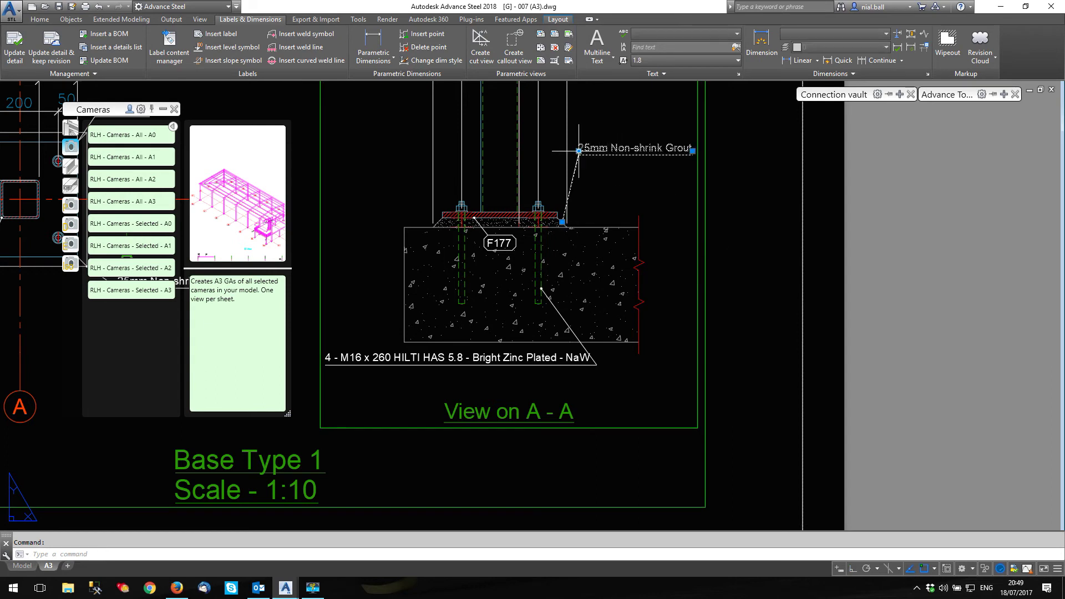
click(578, 150)
click(590, 190)
Re-anchor the F177 label to the base plate's left end and move its text above and left of the plate
click(499, 244)
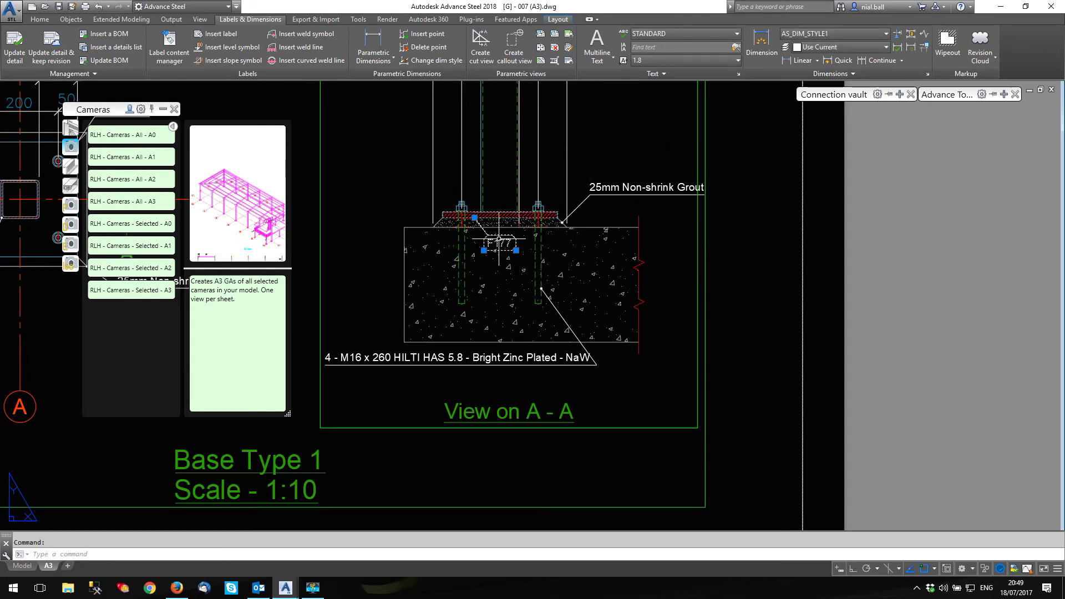
click(474, 218)
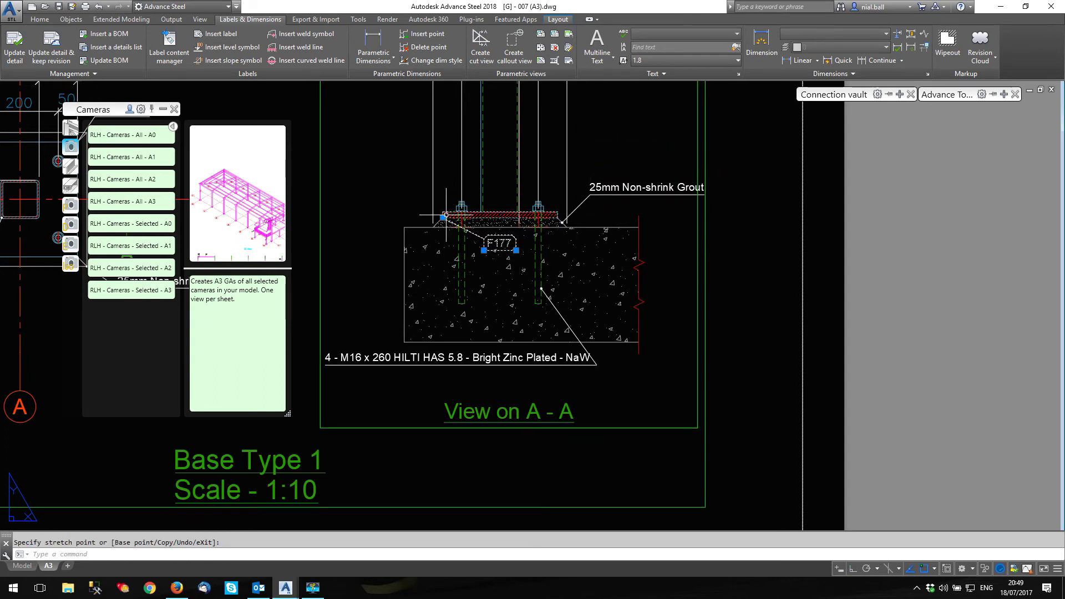
click(391, 194)
key(Escape)
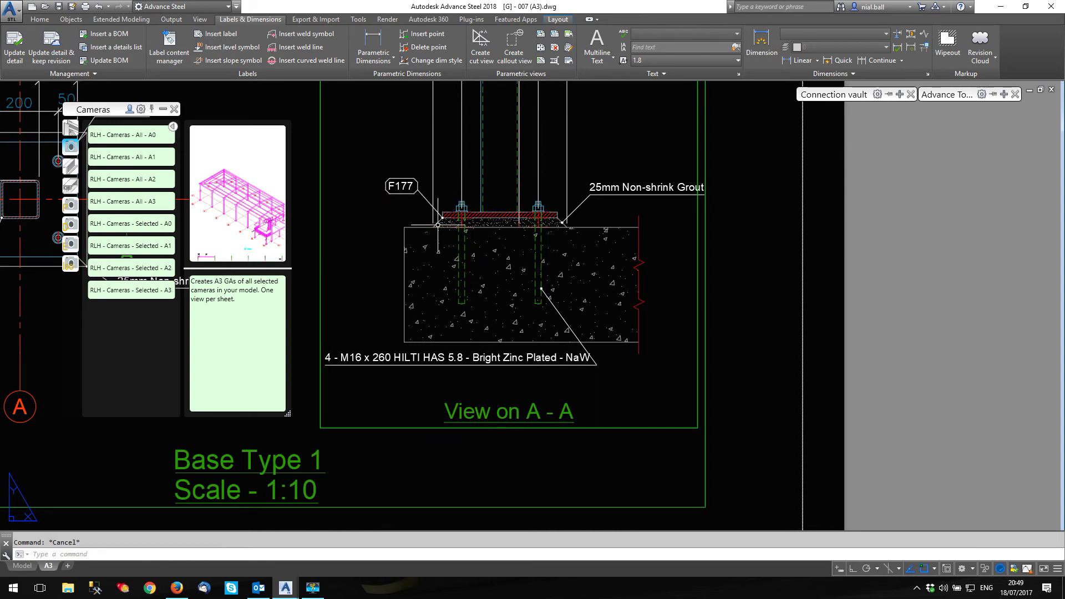
Delete the dimension chain with its long extension lines from the recreated View on A - A
scroll(507, 256, down, 6)
click(524, 150)
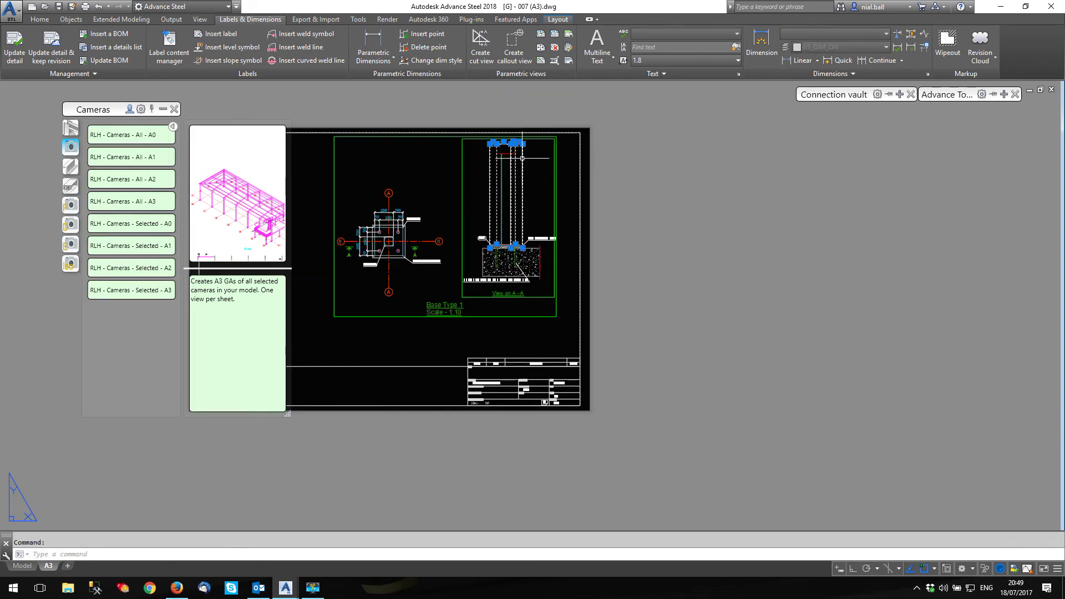
key(Delete)
scroll(550, 317, up, 4)
key(Escape)
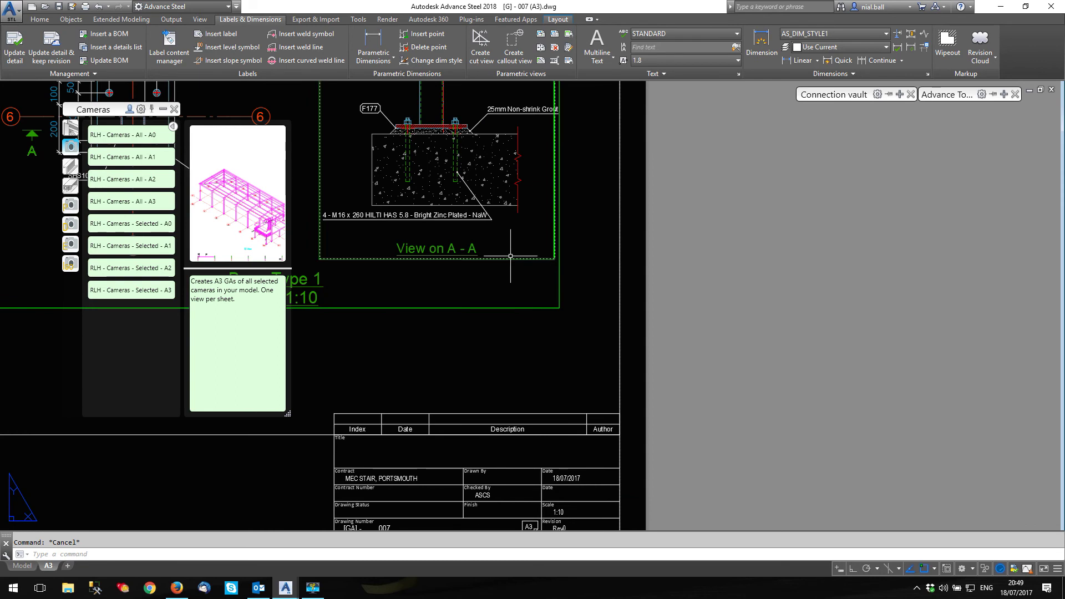
Change the y view frame dimension of View on A - A in its view properties and apply it
double_click(510, 258)
double_click(427, 196)
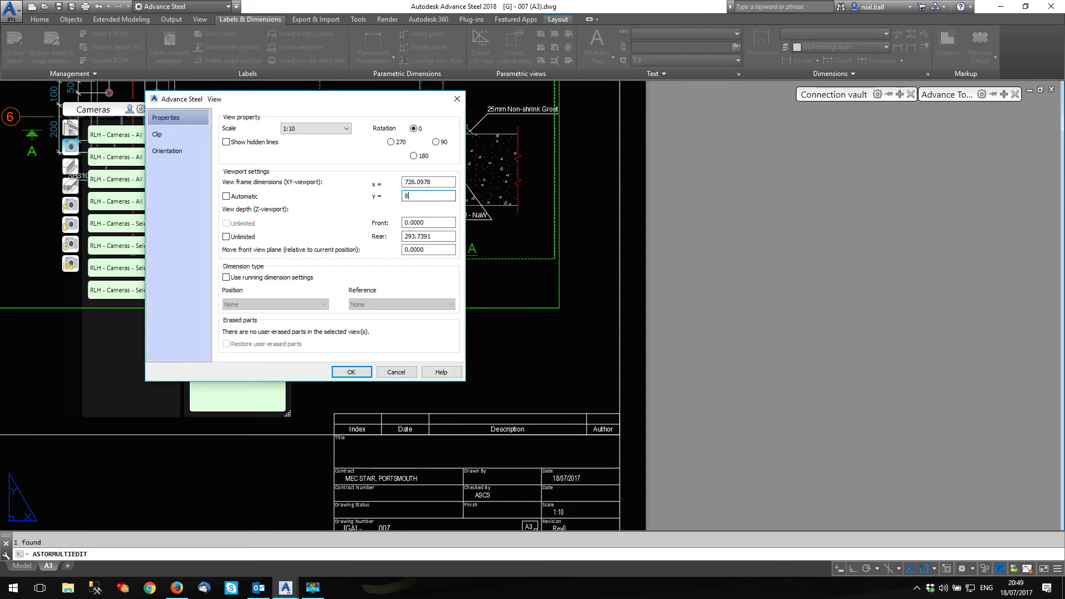
click(351, 371)
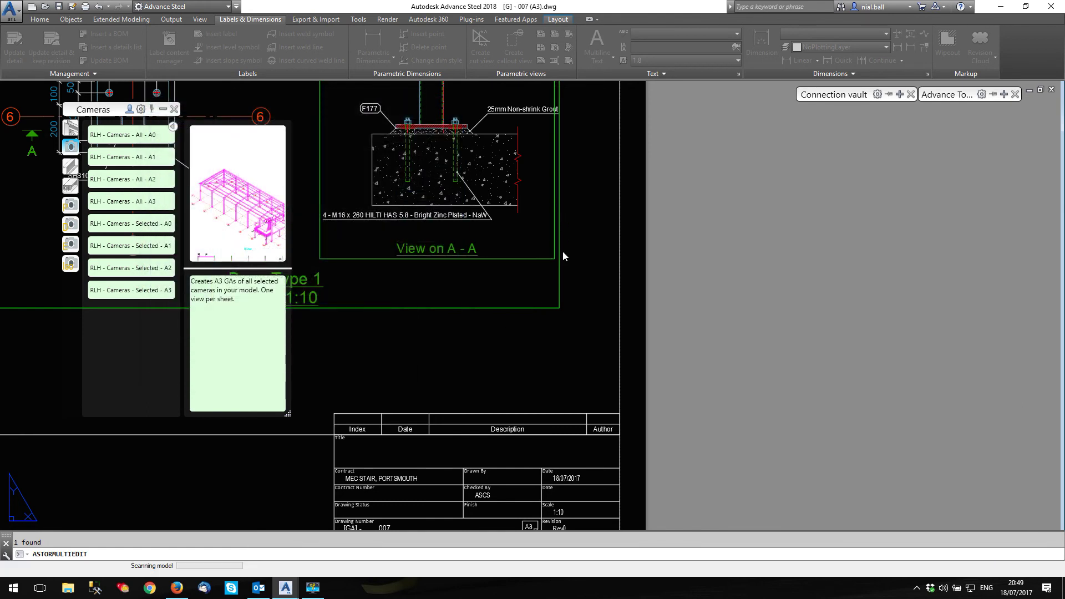
click(605, 274)
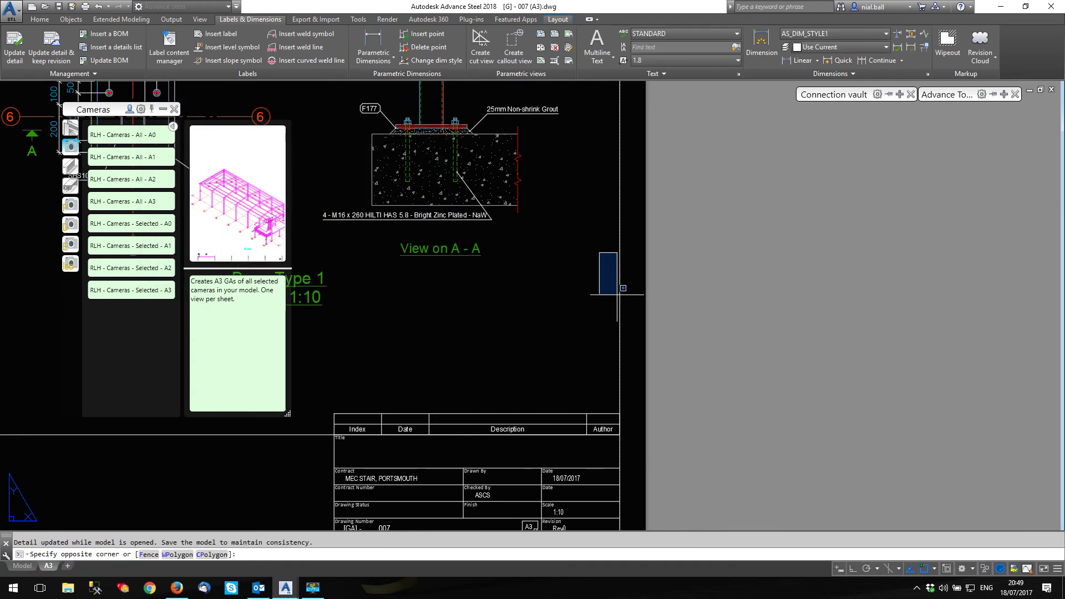
Inspect the base plate, grout and anchors in View on A - A and compare them with the column section in the base plan
key(Escape)
scroll(493, 209, up, 6)
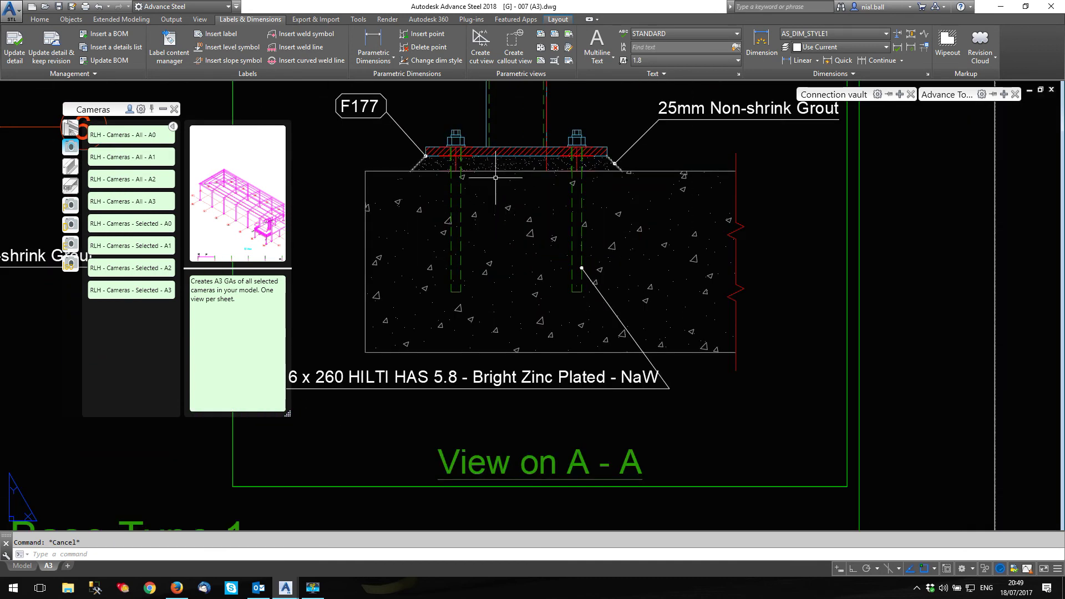
scroll(692, 226, down, 4)
scroll(692, 226, up, 6)
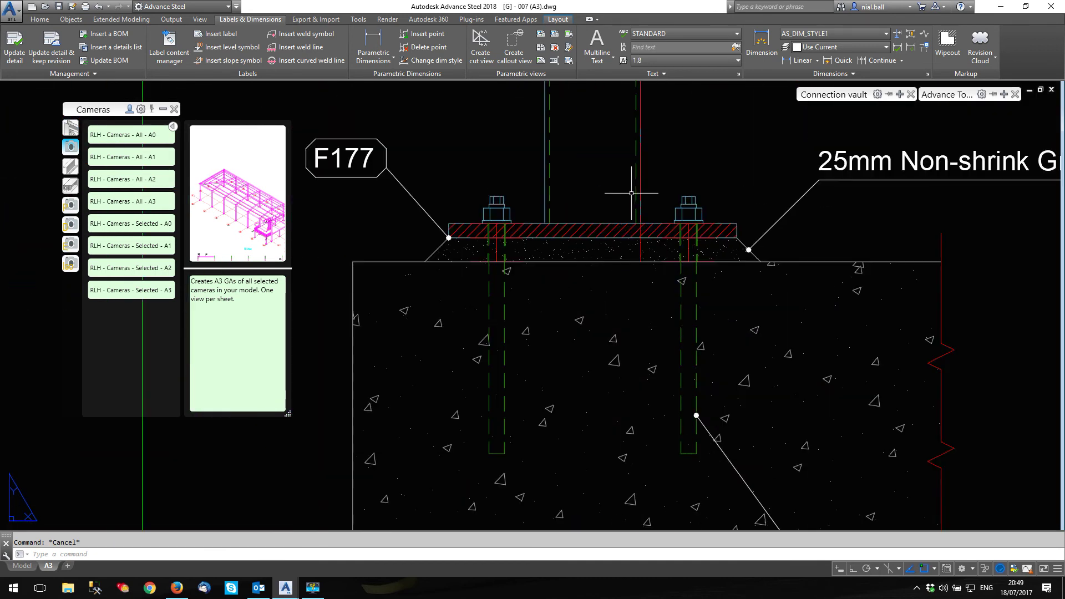
click(629, 225)
key(Escape)
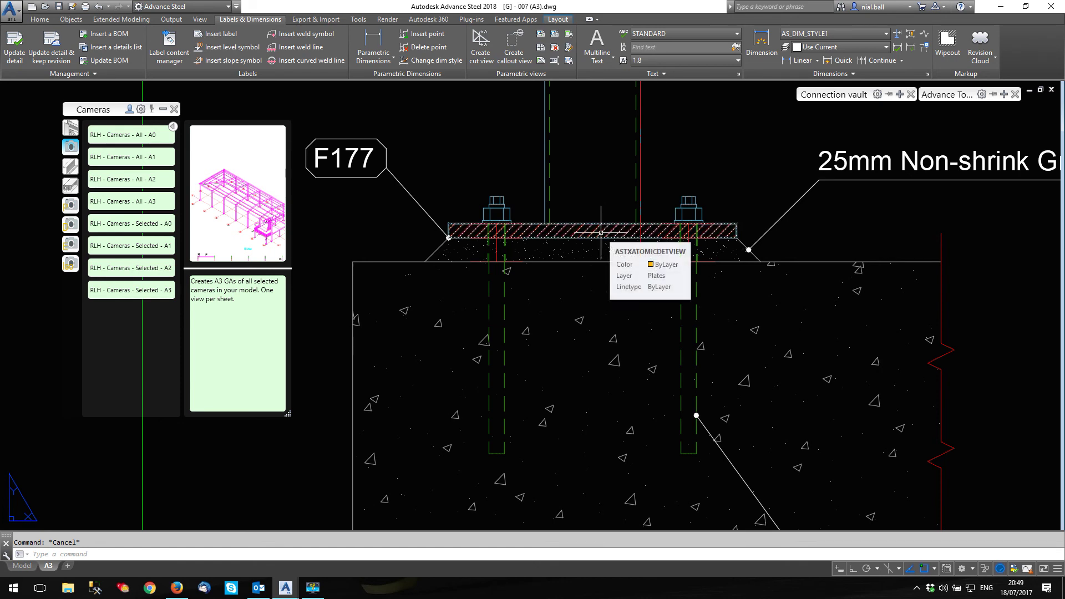
scroll(660, 175, down, 4)
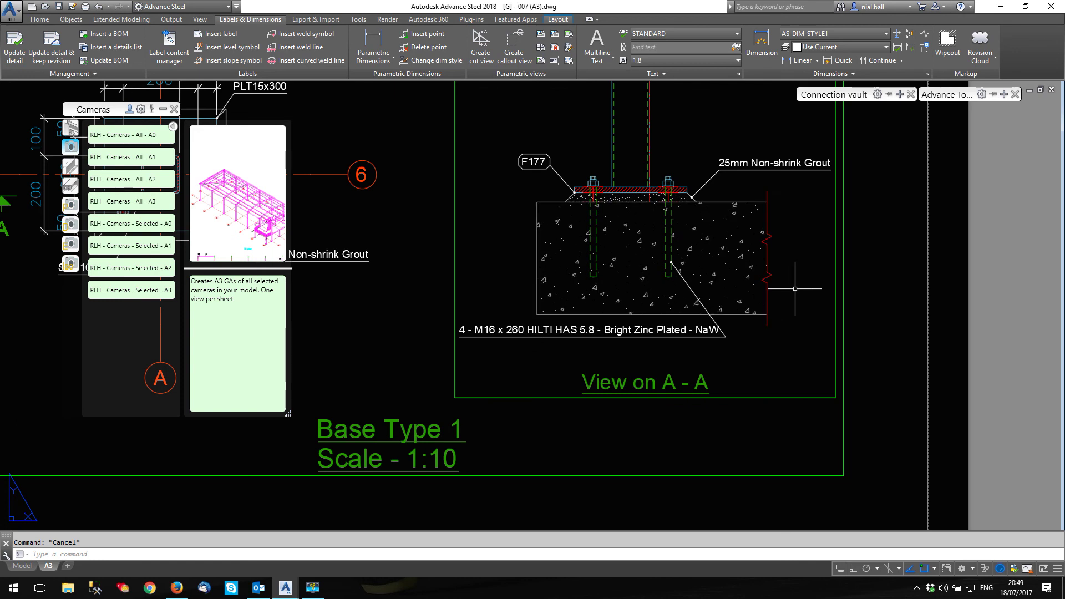
scroll(793, 286, down, 2)
scroll(363, 208, up, 2)
scroll(363, 208, up, 4)
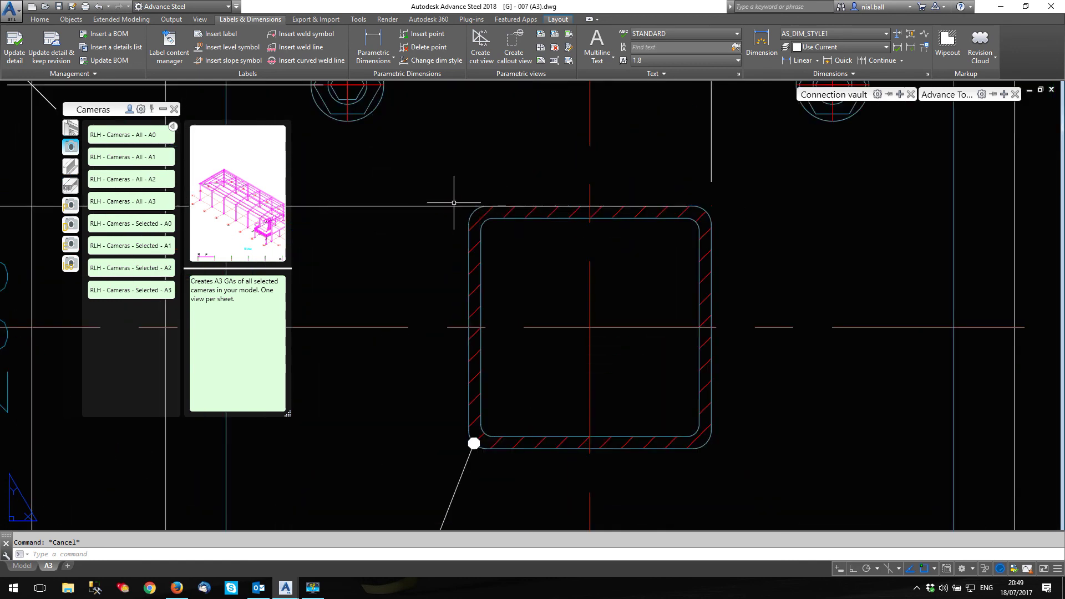
scroll(521, 210, down, 6)
scroll(507, 206, down, 2)
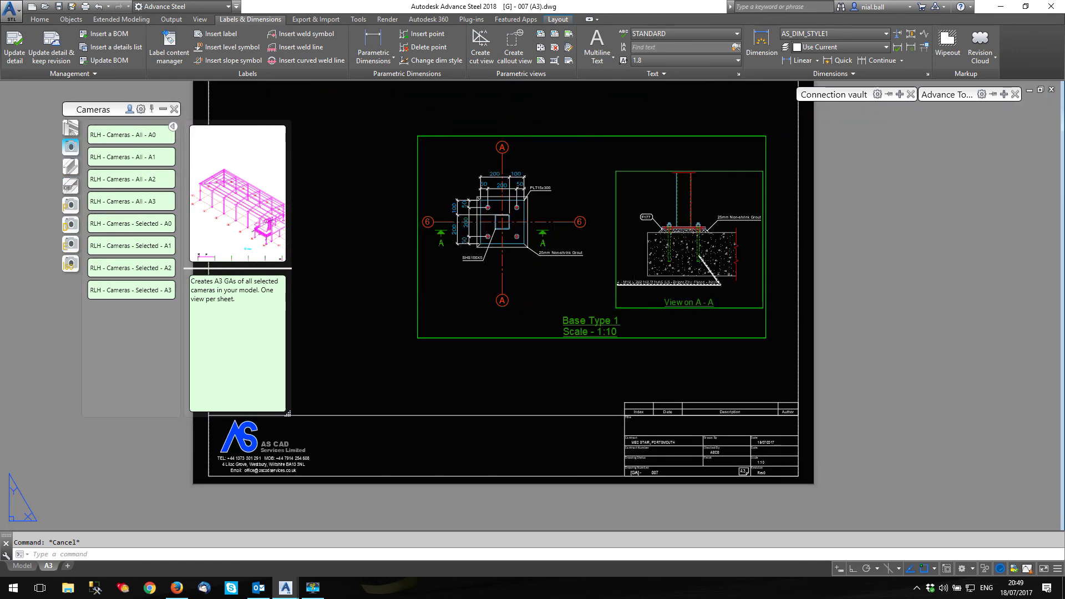
scroll(672, 327, up, 3)
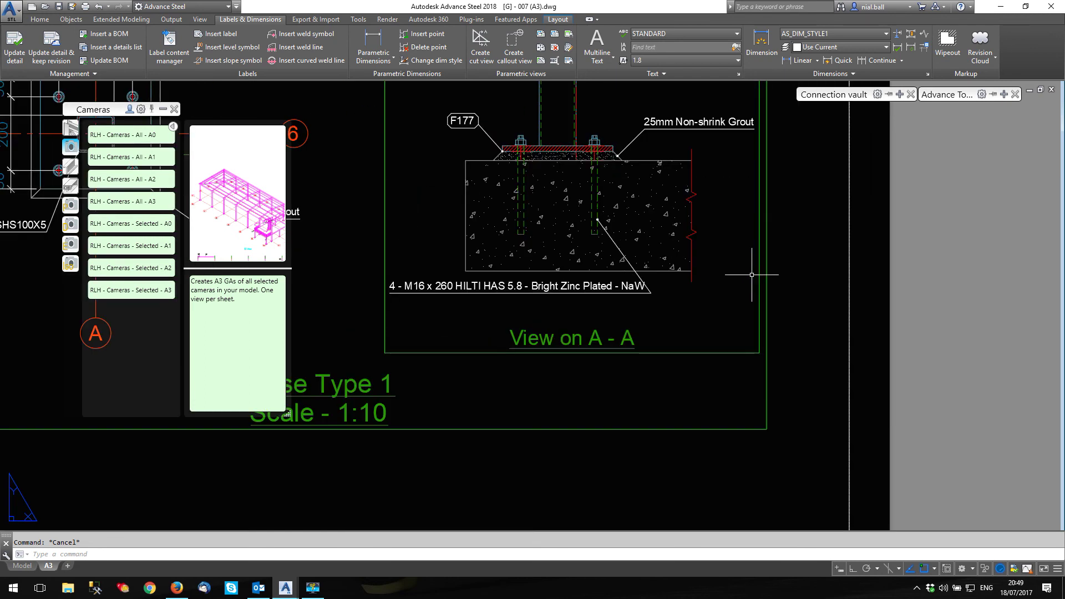